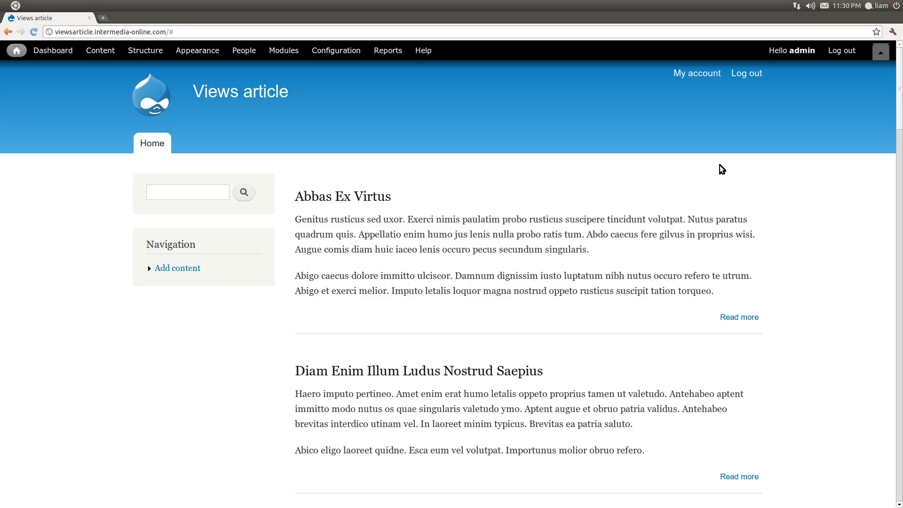
Step: Focus the browser and scroll the 'Views article' front page
click(899, 106)
drag(899, 105, 435, 127)
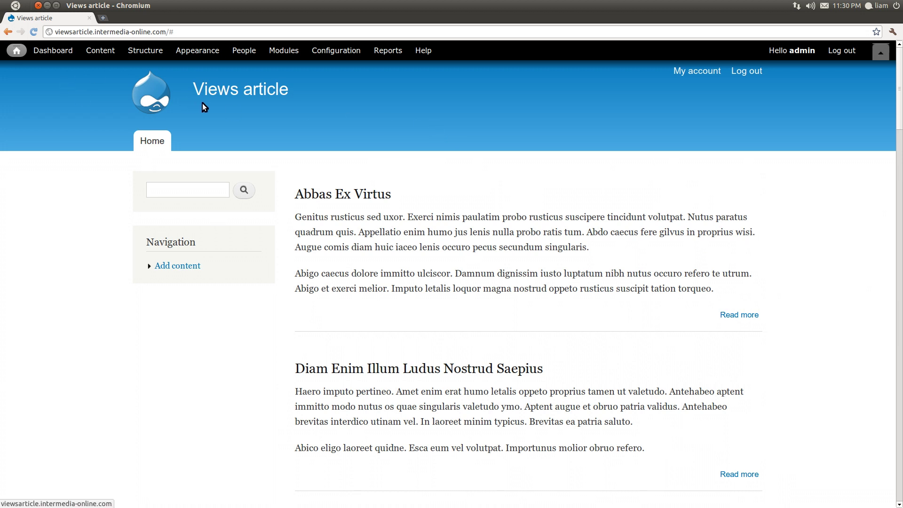
Step: Start a new view under Structure > Views and name it 'Recent posts'
click(136, 49)
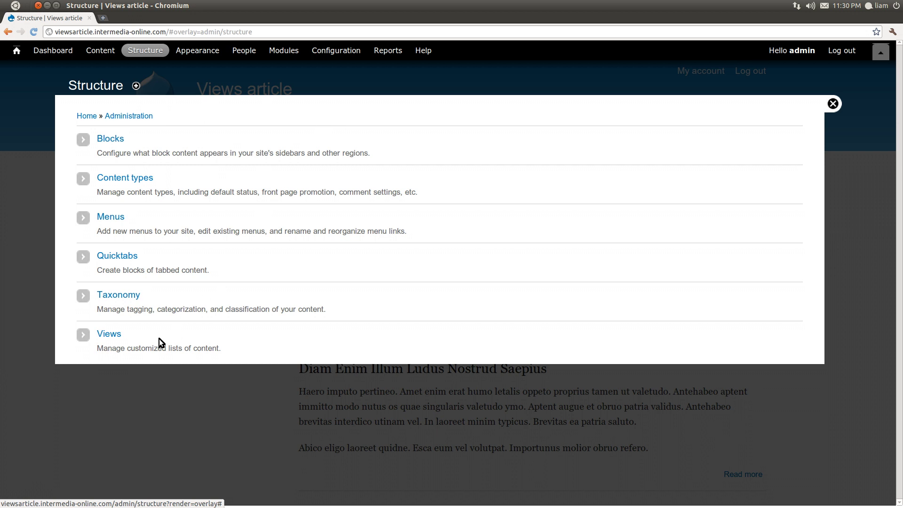
click(105, 336)
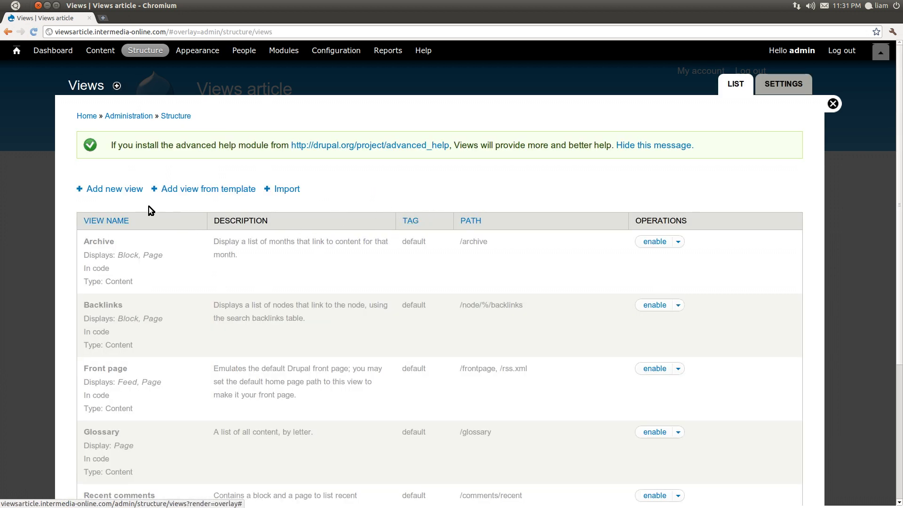
click(131, 190)
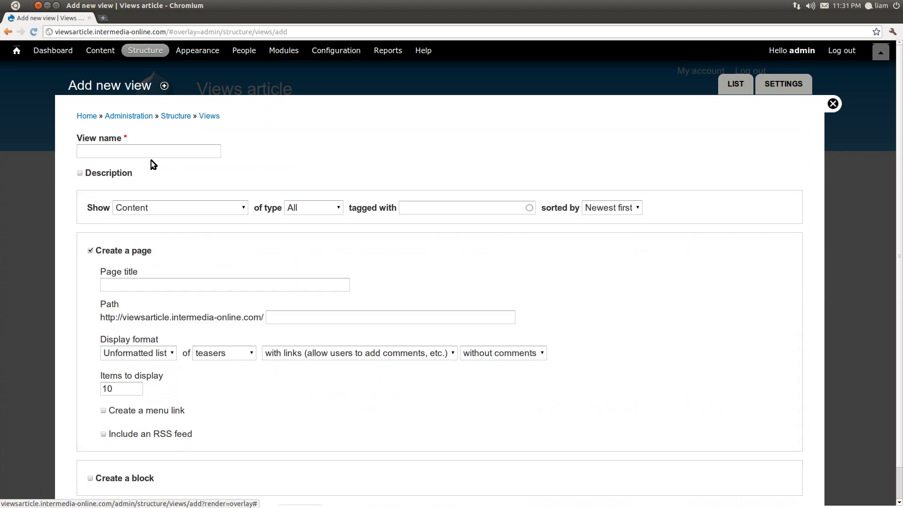
click(151, 153)
text(R)
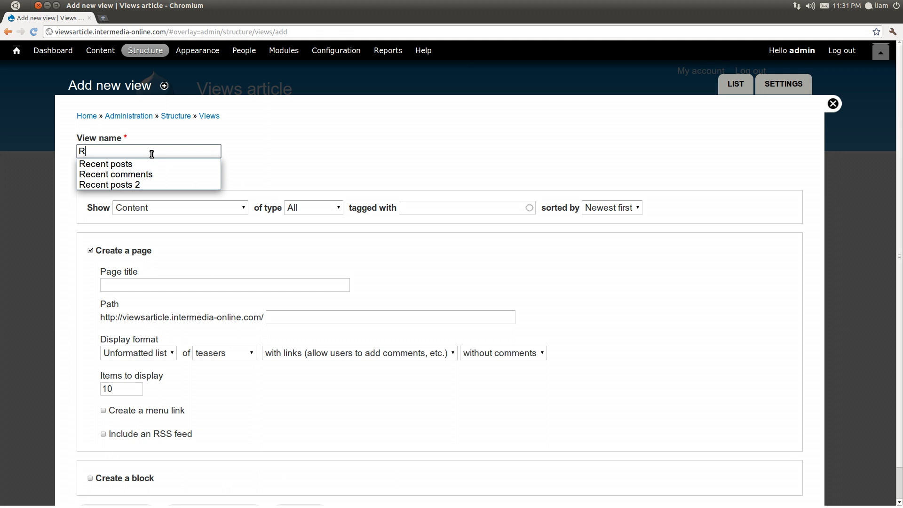
text(ecent posts)
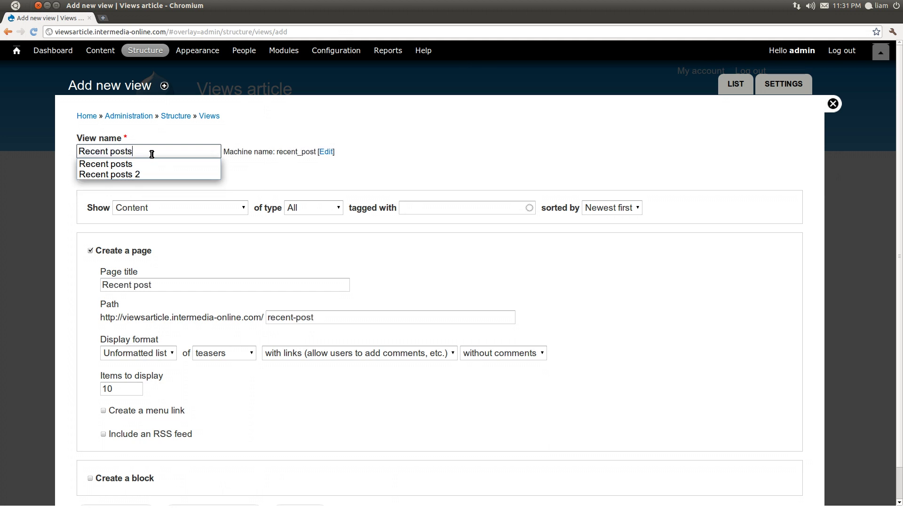
click(248, 167)
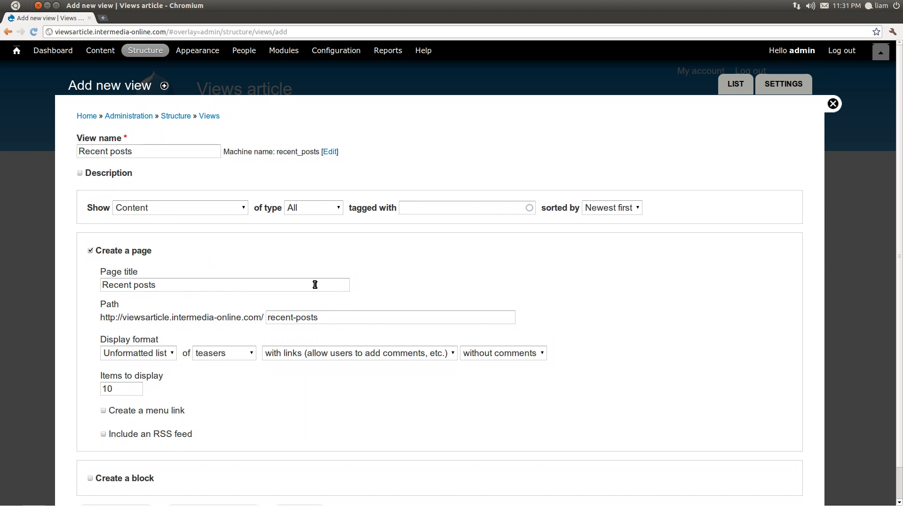
Step: Clear the page title and keep the recent-posts page path
click(190, 287)
drag(190, 287, 95, 281)
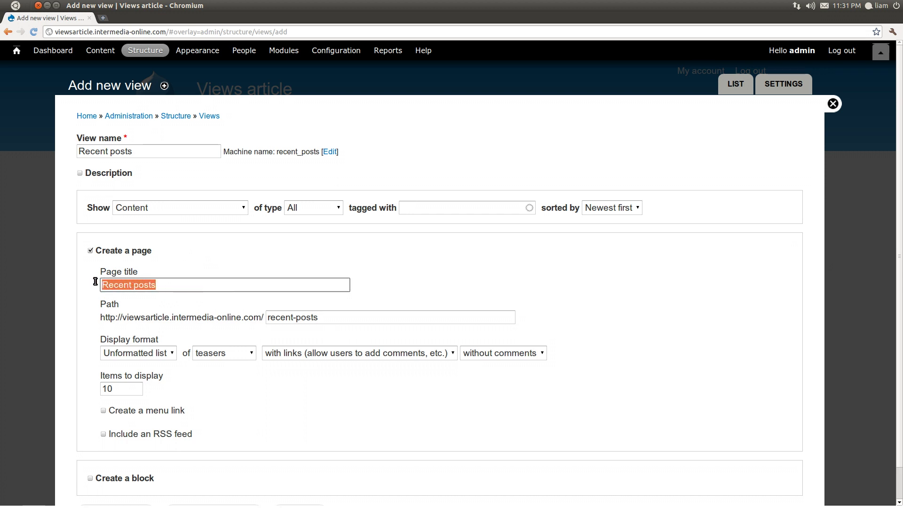
key(BackSpace)
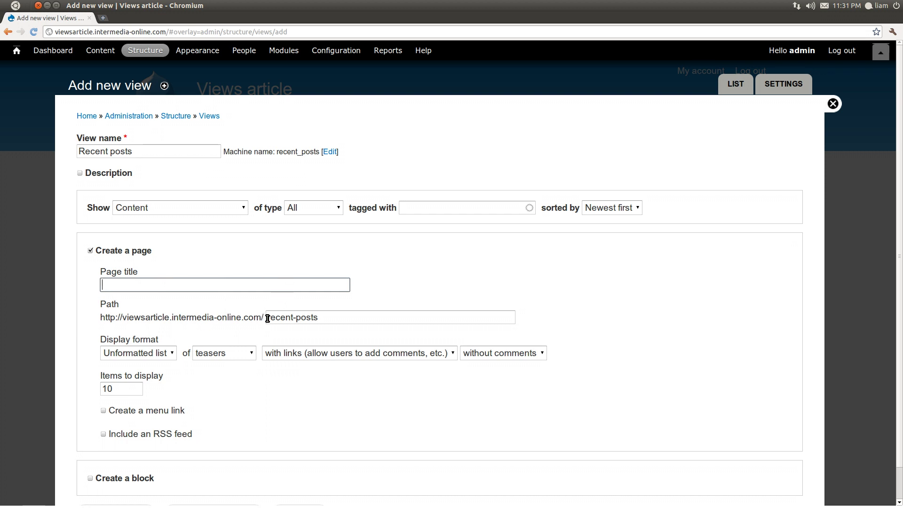
click(320, 314)
key(ctrl+a)
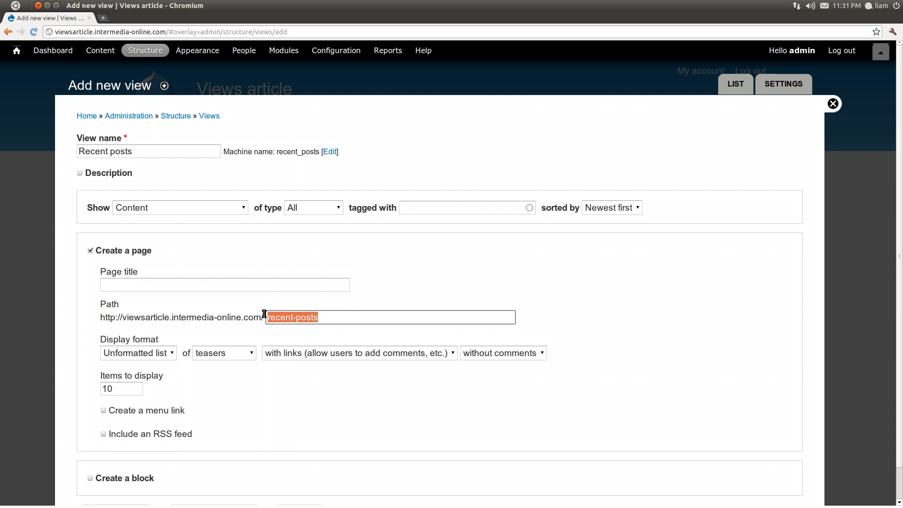
click(330, 315)
triple_click(350, 310)
click(335, 314)
click(380, 292)
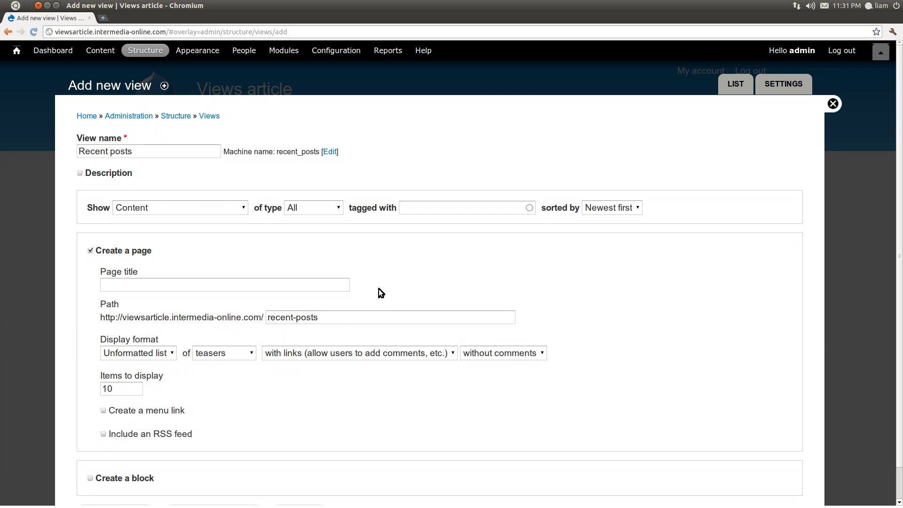
Step: Set items to display to 3 and continue to editing the view
double_click(118, 392)
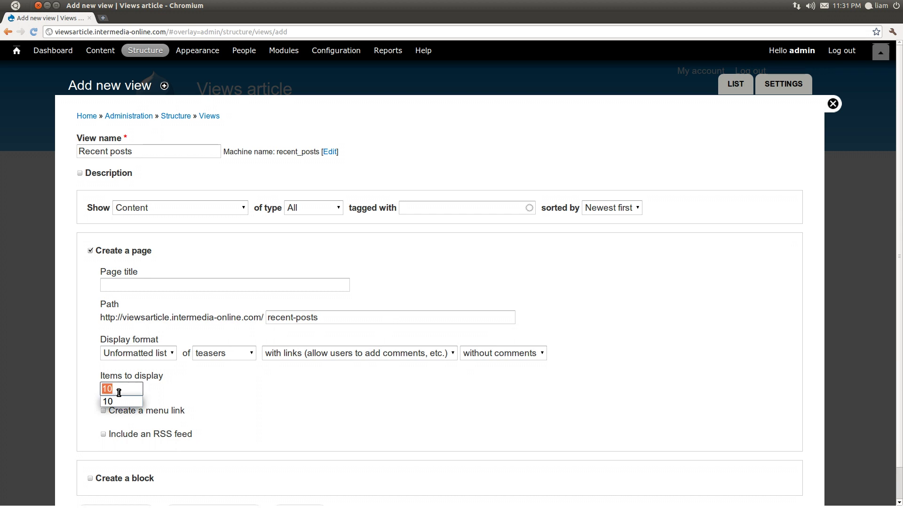
text(3)
key(Escape)
scroll(472, 239, down, 2)
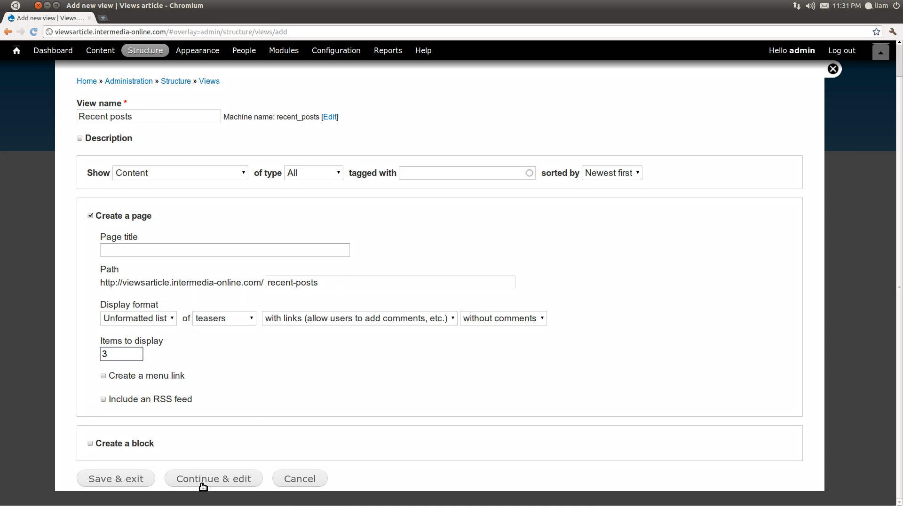
click(202, 477)
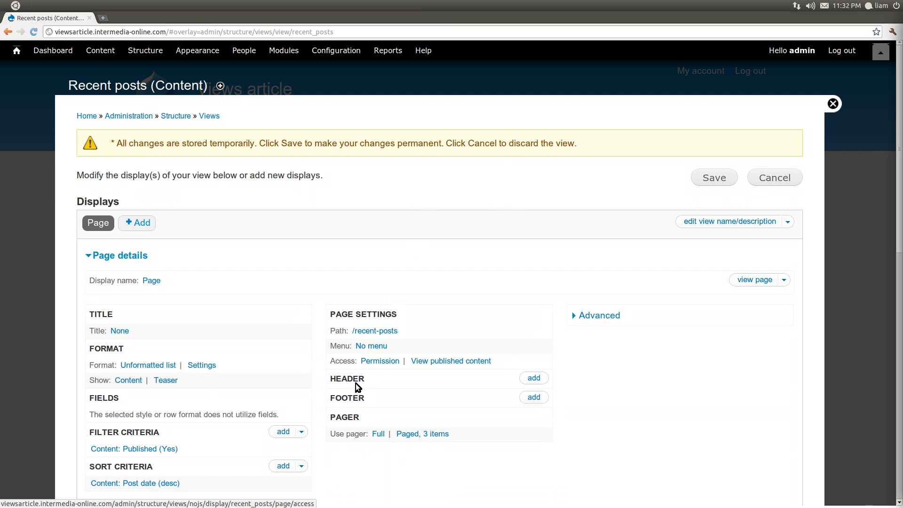
Step: Change the Recent posts page pager from Full to a specified 3 items
click(376, 434)
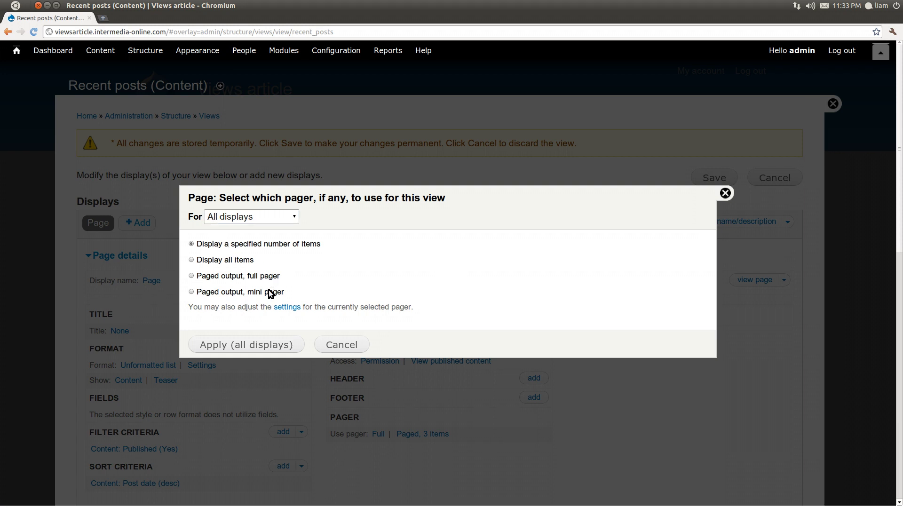
click(246, 346)
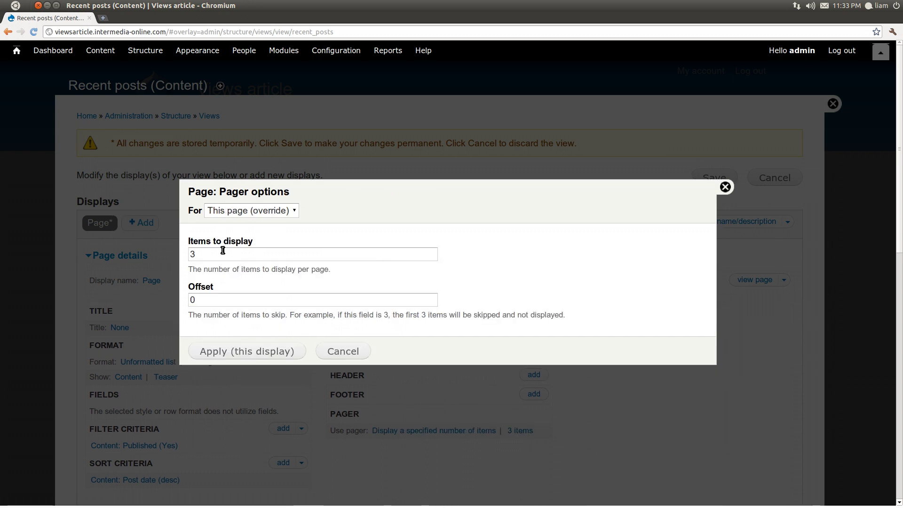
click(248, 351)
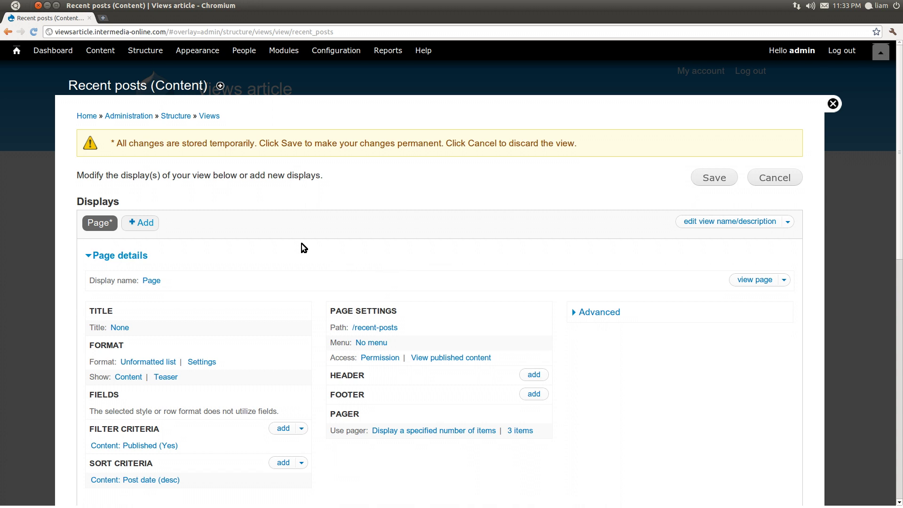
Step: Add an Attachment display showing 10 items with an offset of 3
click(160, 221)
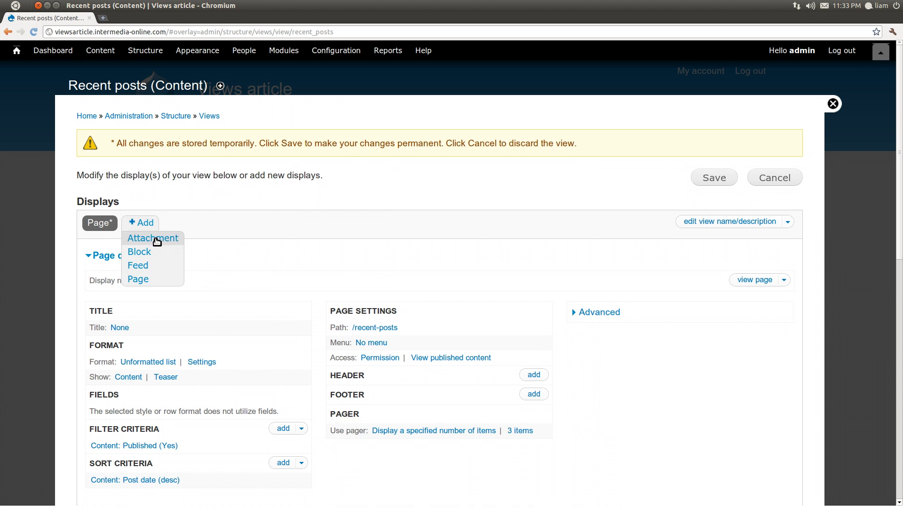
click(157, 241)
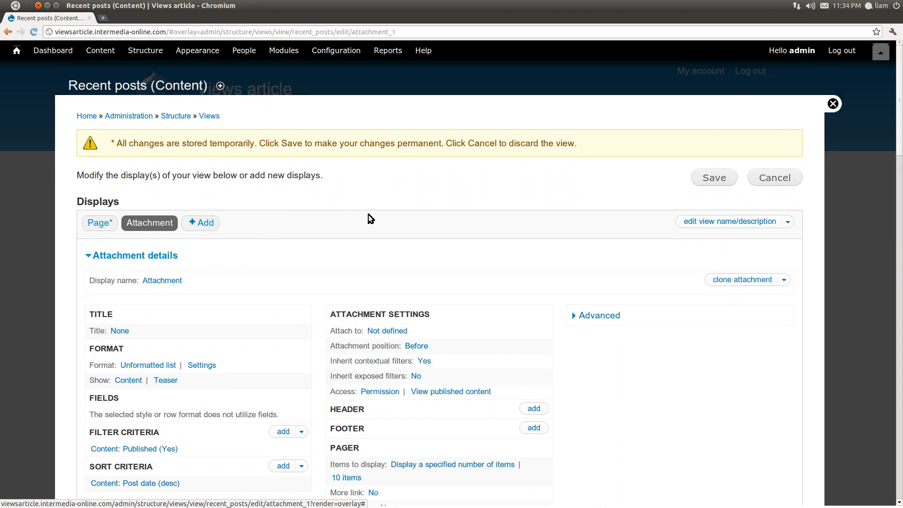
scroll(368, 215, down, 3)
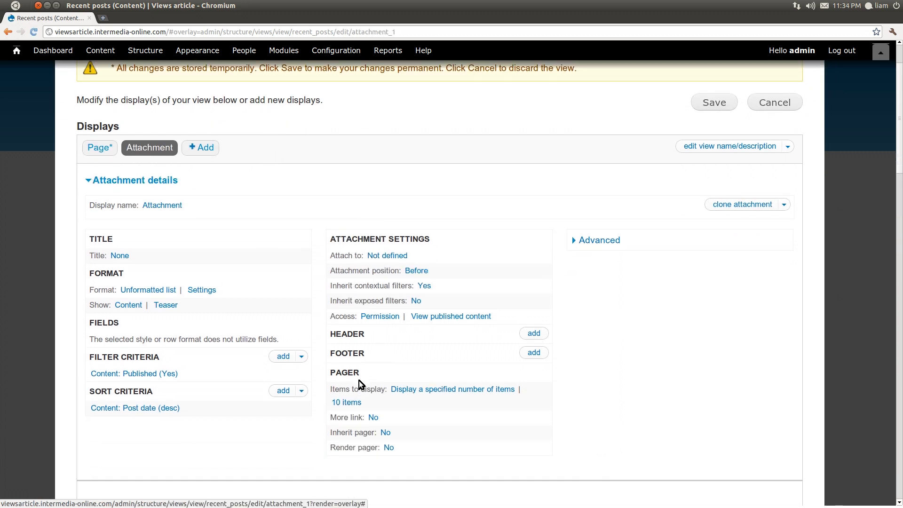
click(354, 402)
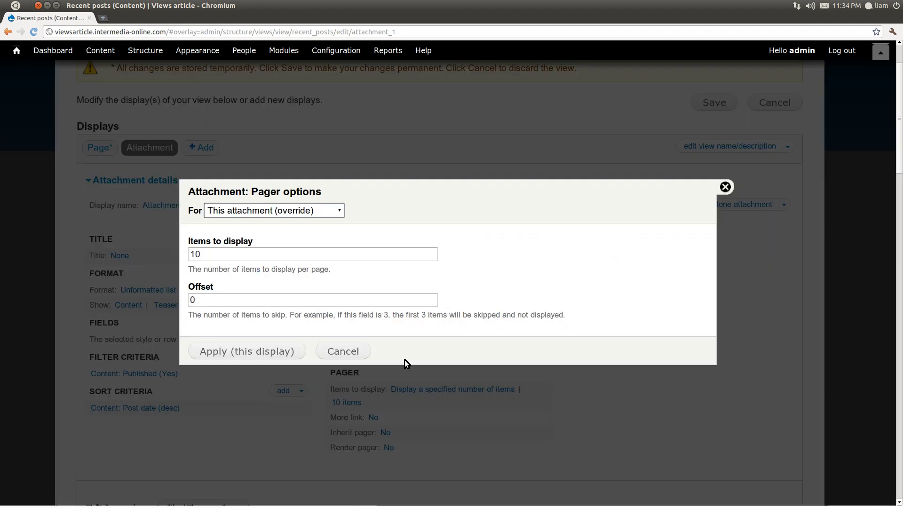
double_click(292, 305)
text(3)
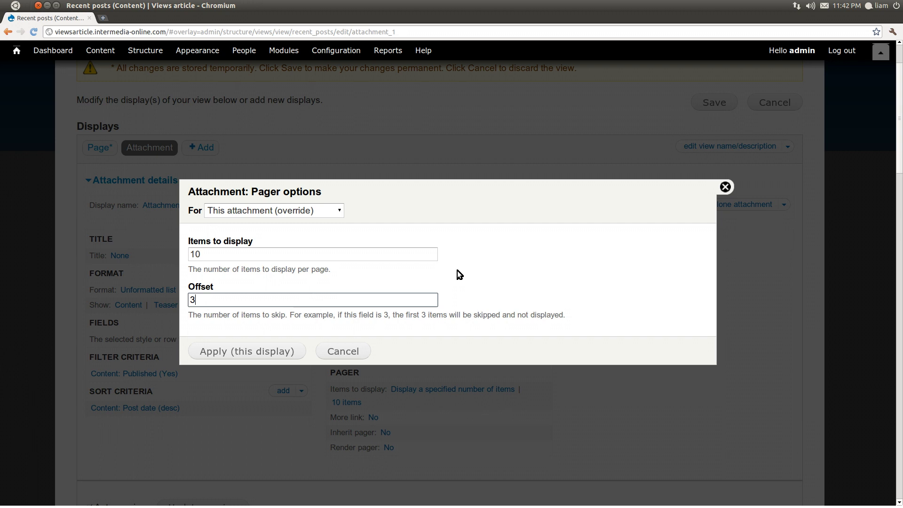
click(248, 356)
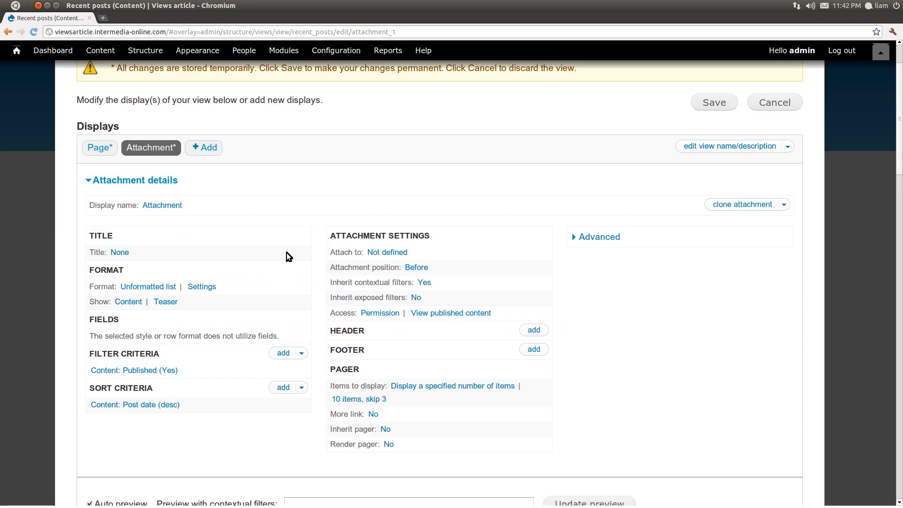
Step: Attach the attachment to the Page display and set its position to After
click(399, 253)
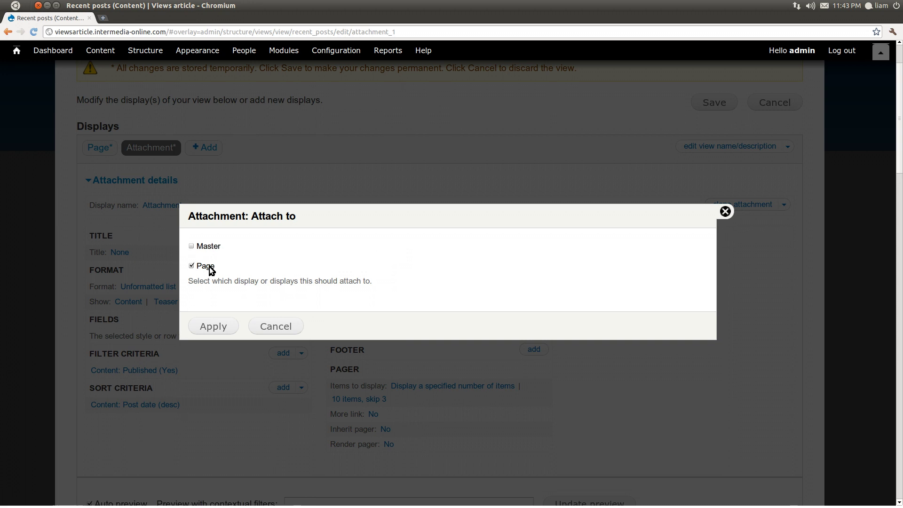
click(214, 329)
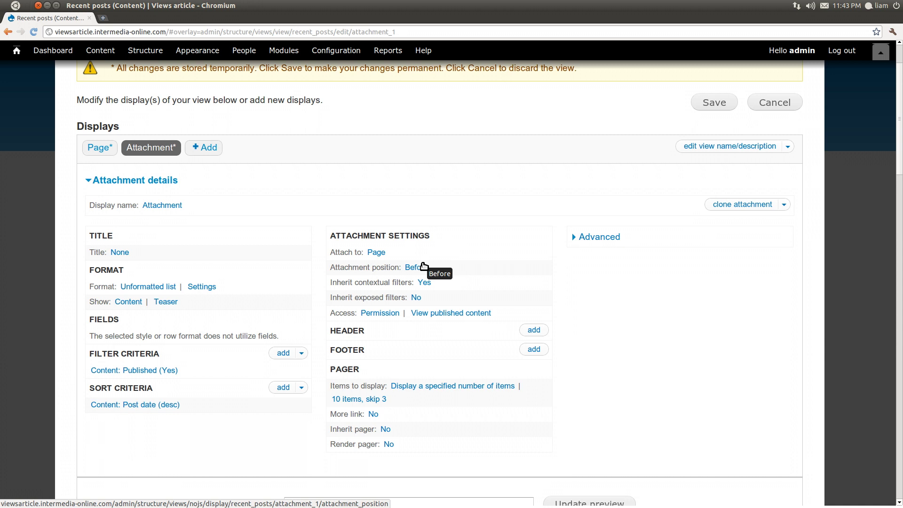
click(422, 266)
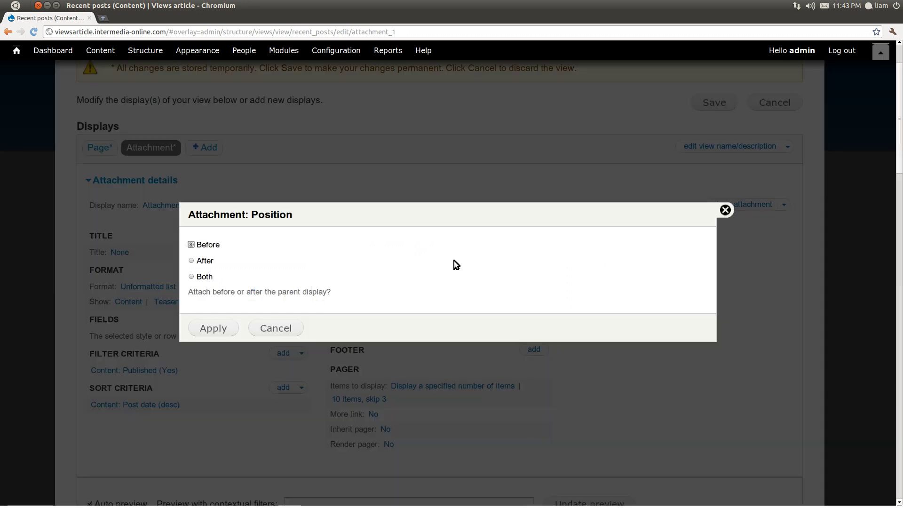
click(203, 260)
click(212, 329)
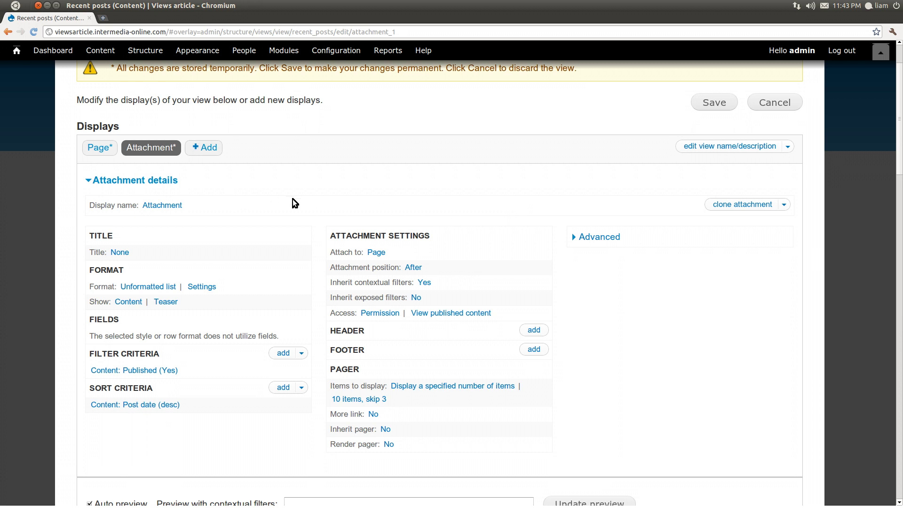
Step: Override the format to Table for this attachment only
click(146, 286)
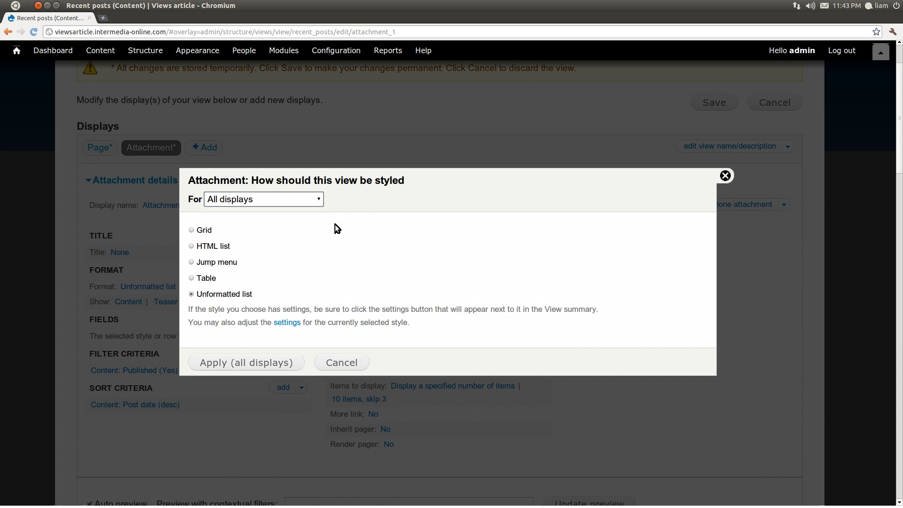
click(297, 199)
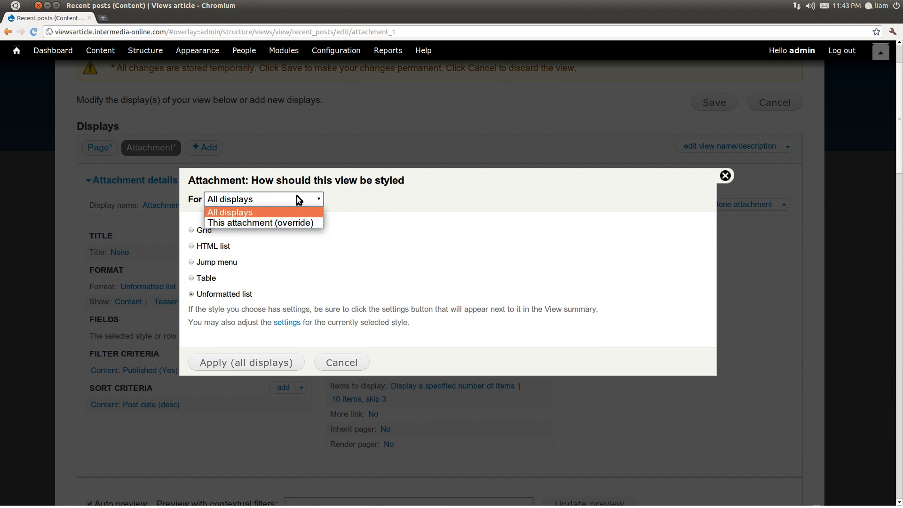
click(240, 223)
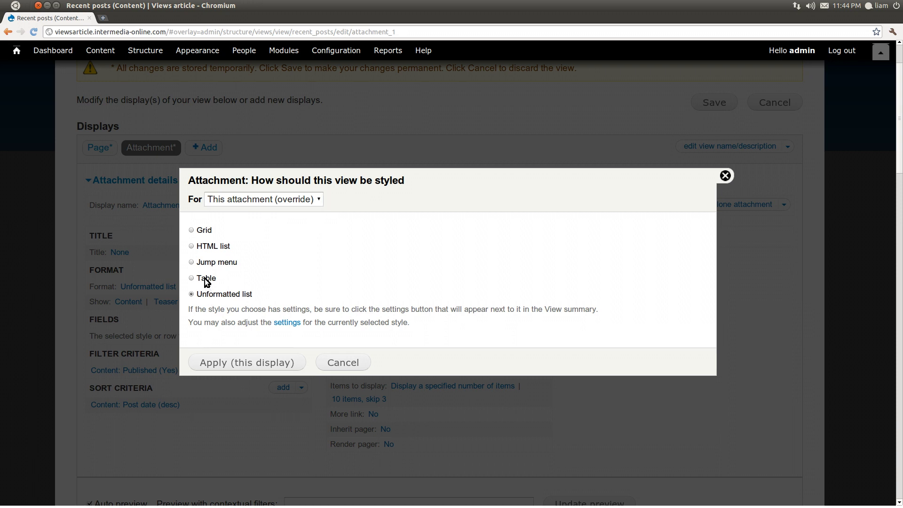
click(250, 363)
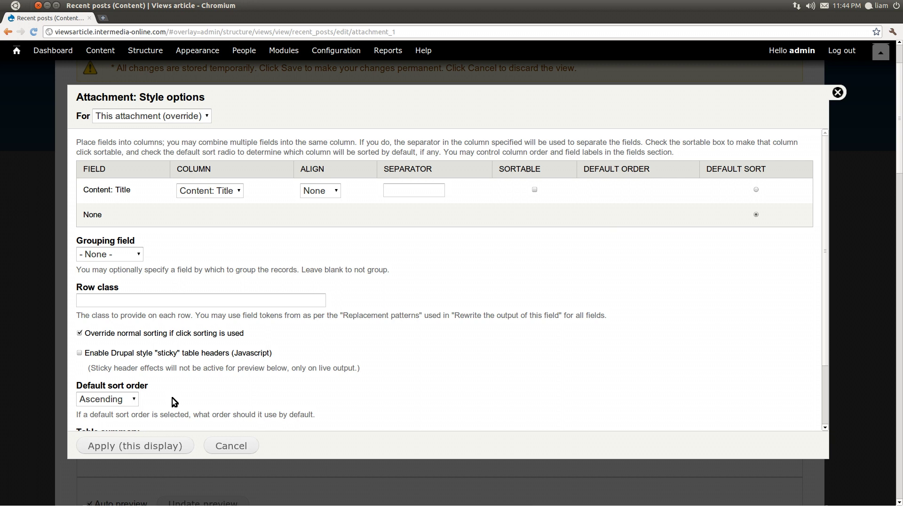
click(162, 446)
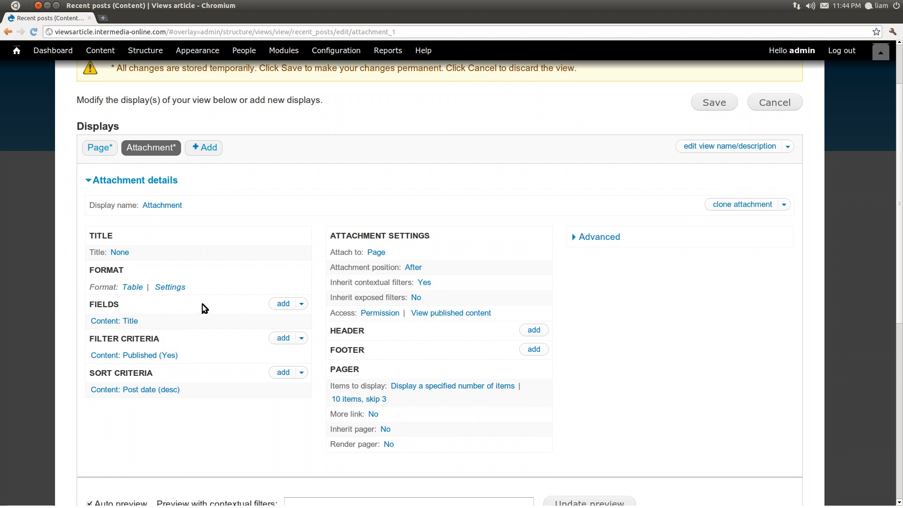
Step: Add the Content: Post date and User: Name fields to the attachment
click(285, 304)
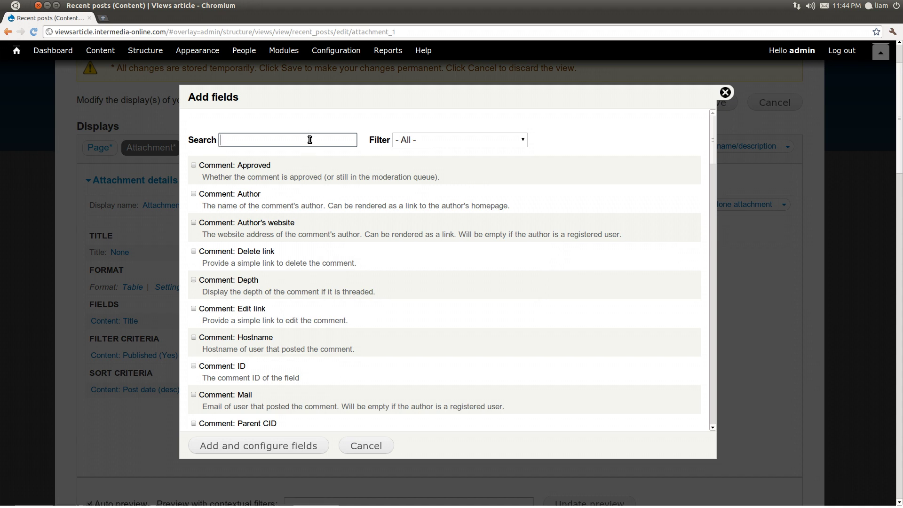
text(content: post)
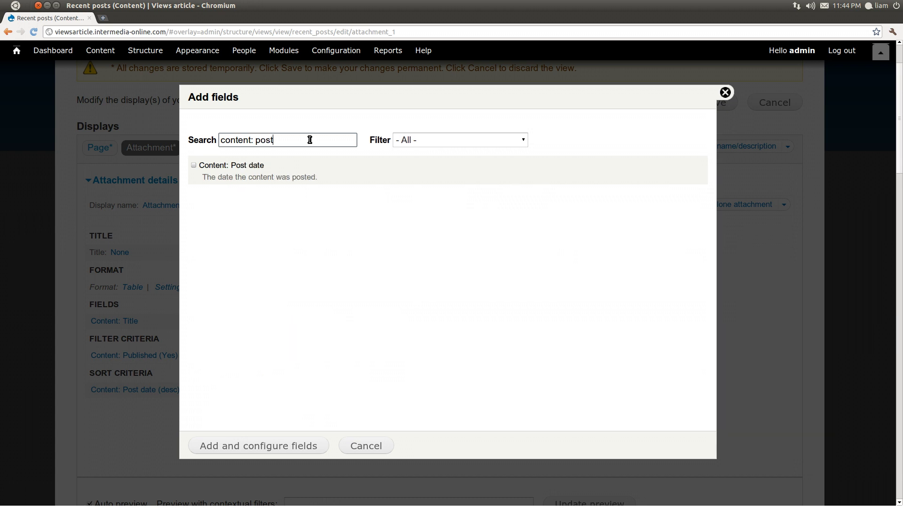
click(207, 164)
drag(292, 137, 222, 136)
text(user)
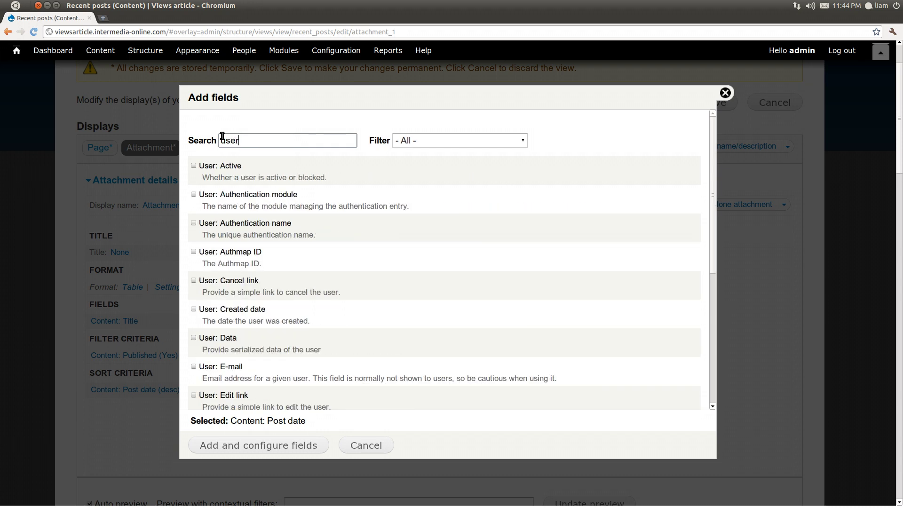
text(: name)
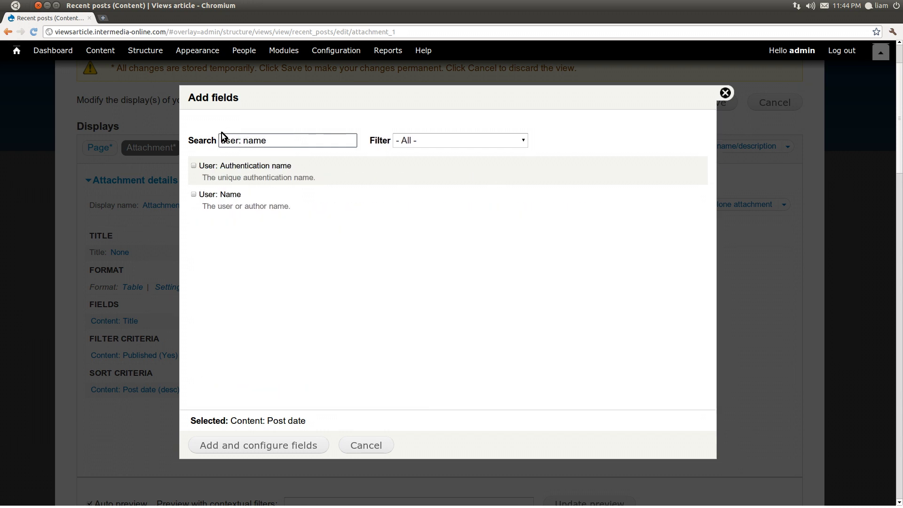
click(193, 195)
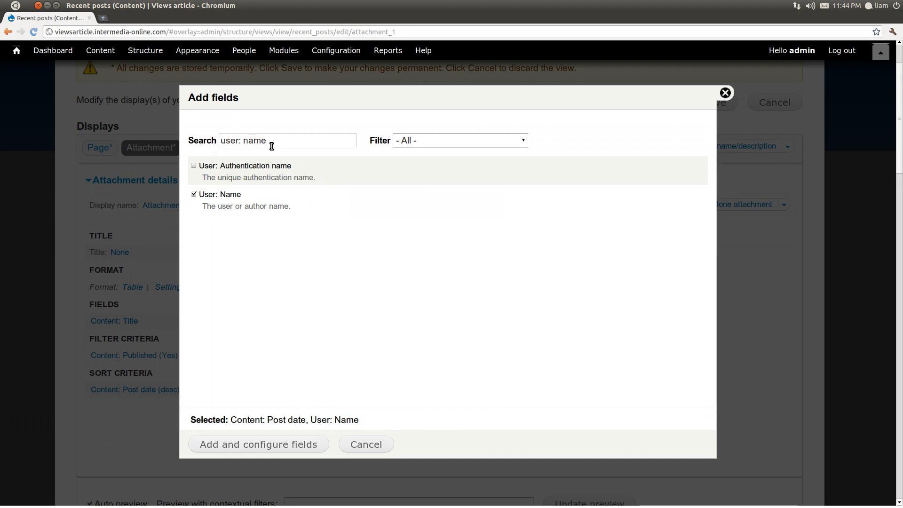
click(275, 445)
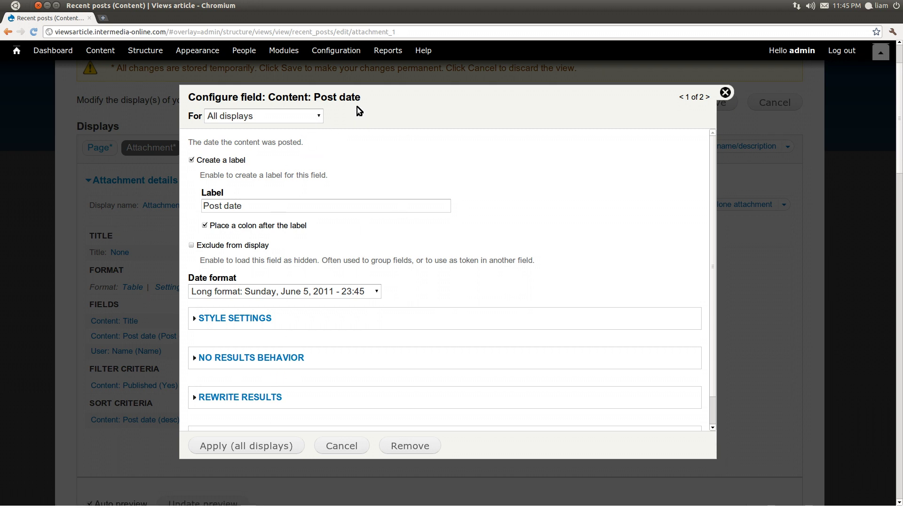
Step: Remove the colon after the Post date label and apply it
click(221, 227)
click(267, 446)
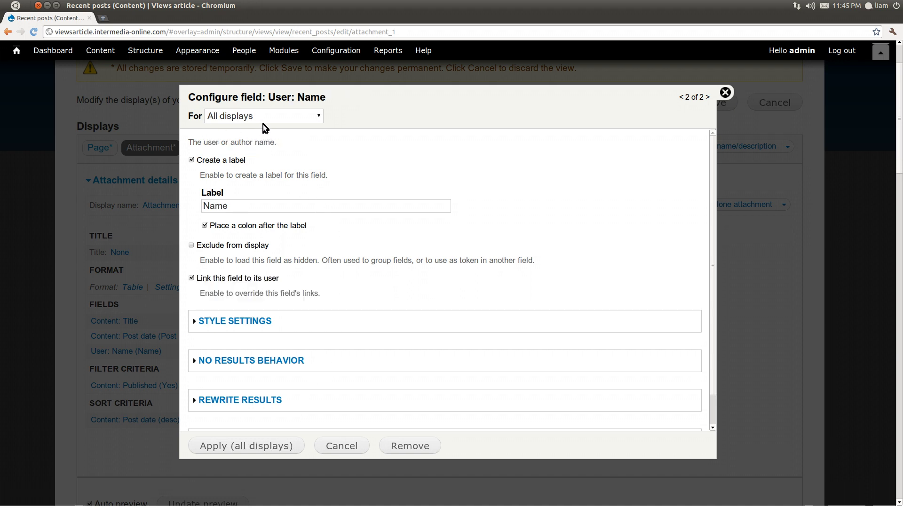
drag(269, 96, 323, 97)
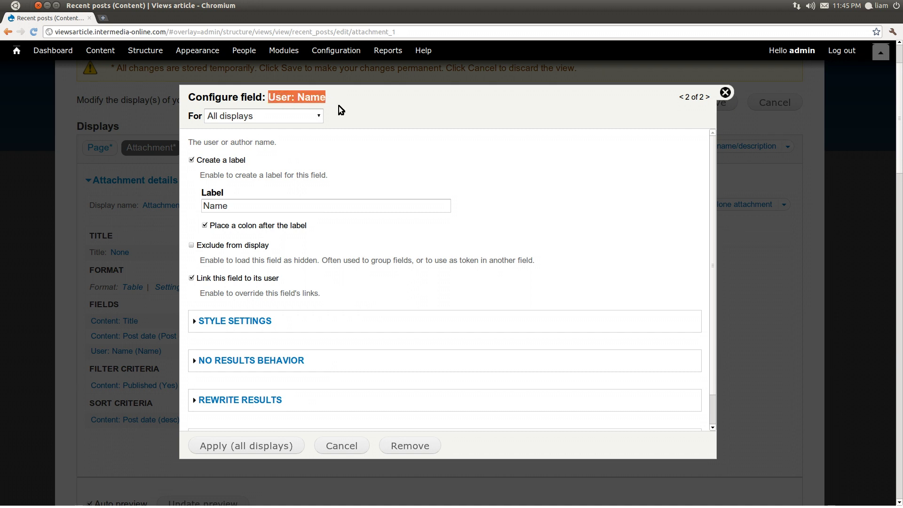
Step: Relabel the User: Name field 'Author' with no colon after it
click(342, 109)
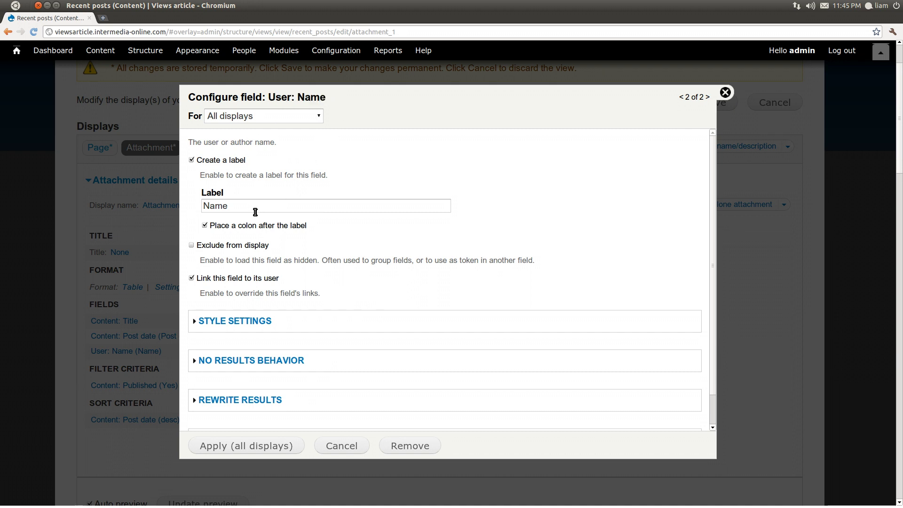
click(229, 226)
drag(244, 206, 201, 206)
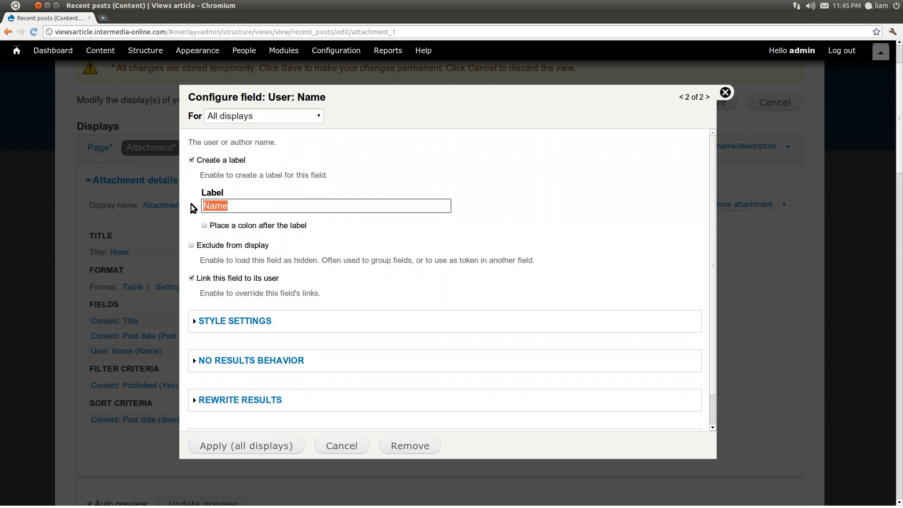
key(BackSpace)
text(Author)
click(252, 447)
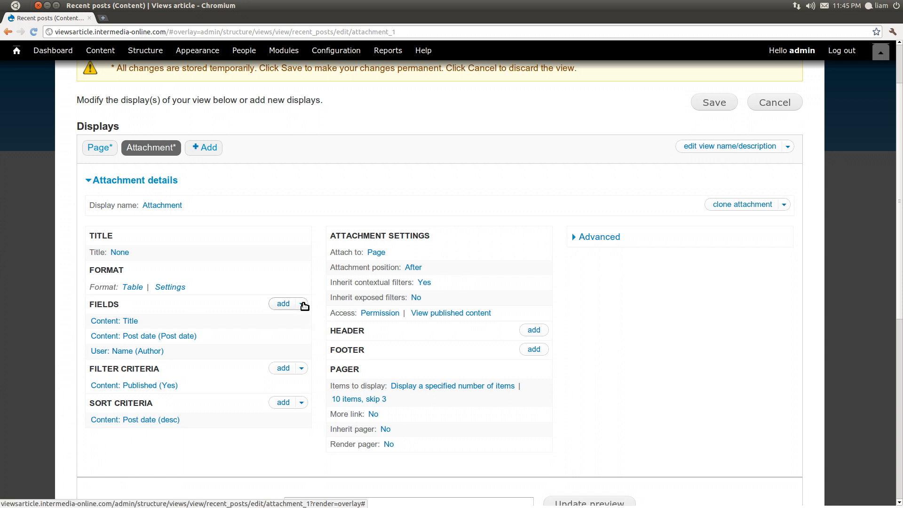
Step: Rearrange the attachment's fields, moving Post date below User: Name
click(303, 304)
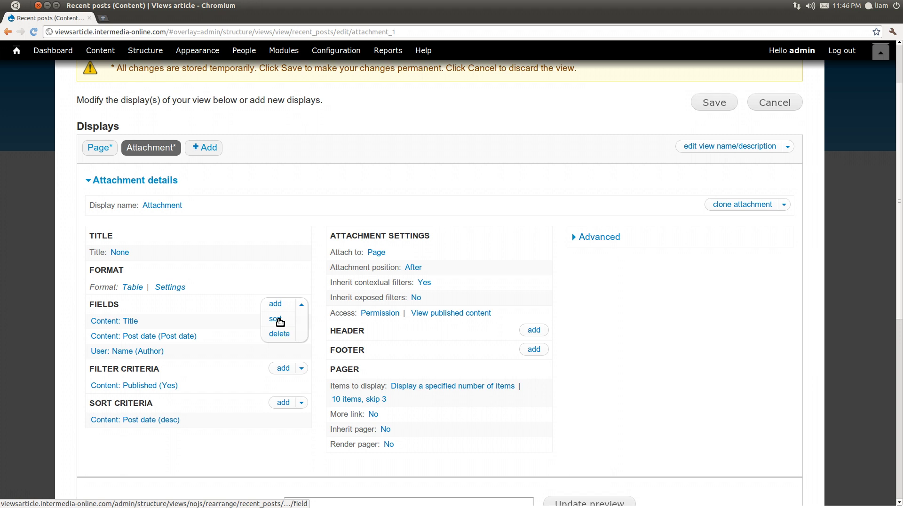
click(276, 319)
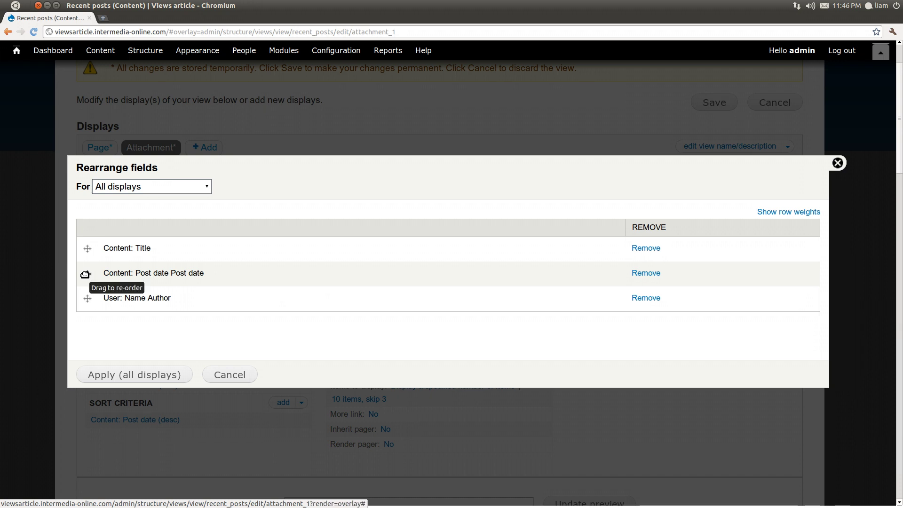
drag(87, 275, 87, 299)
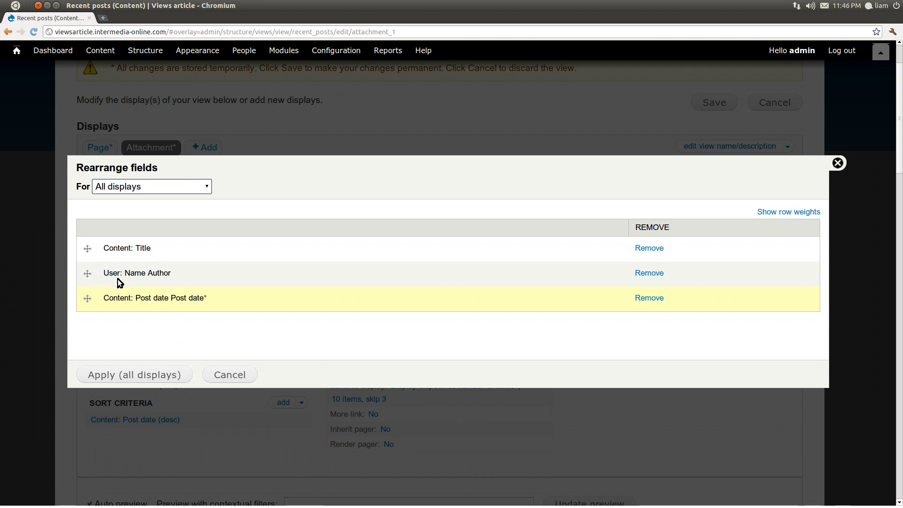
Step: Apply the new field order and name the attachment display 'Recent posts table'
click(129, 375)
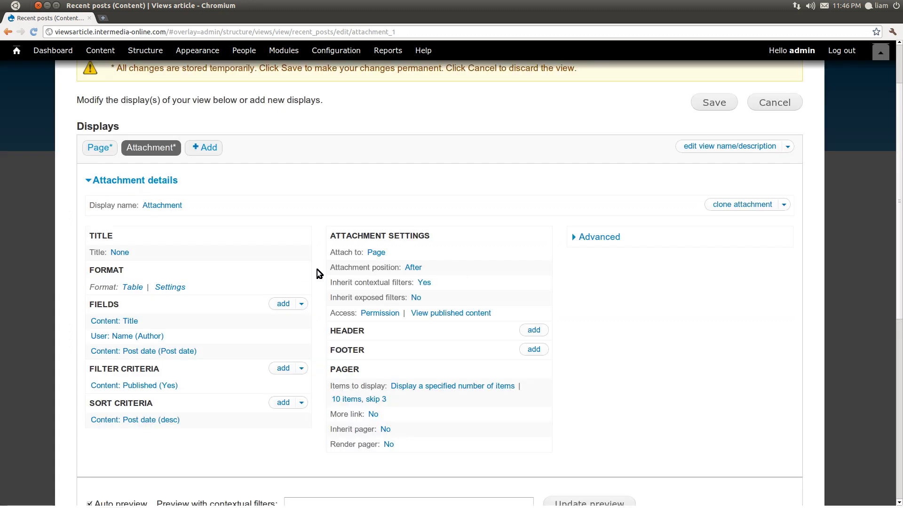
click(168, 208)
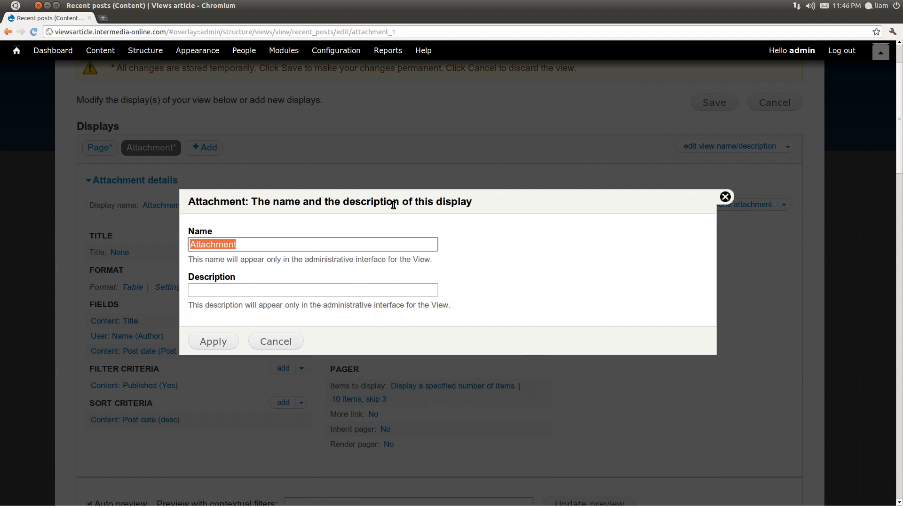
text(Rece)
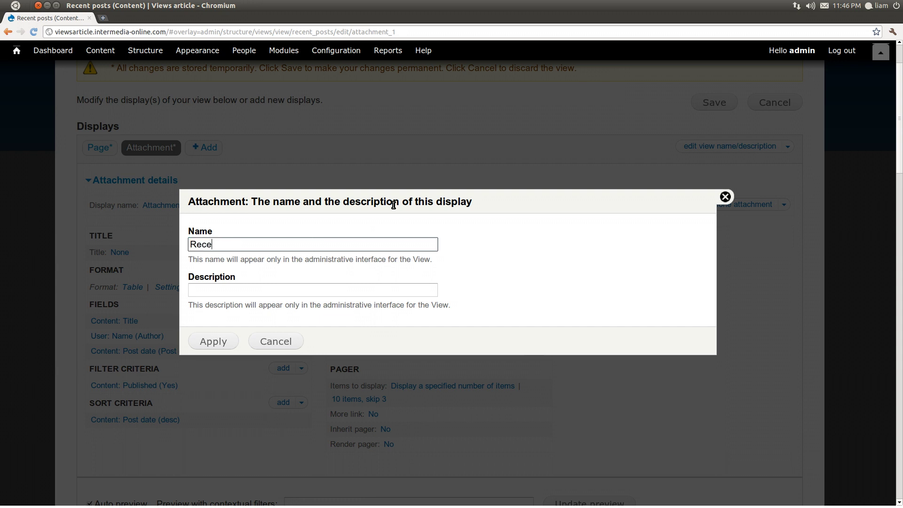
text(nt posts table)
Step: Confirm the attachment display name 'Recent posts table' and save the recent_posts view with its /recent-posts page
click(220, 340)
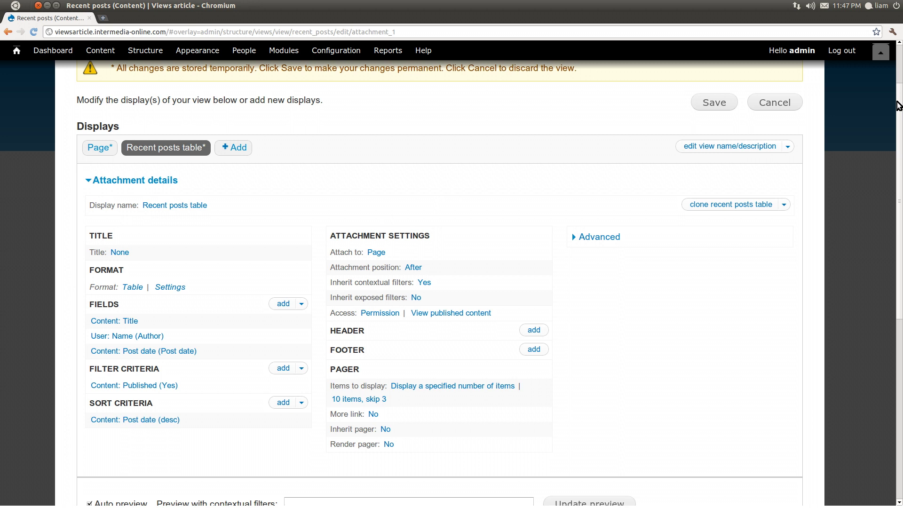
scroll(900, 166, down, 3)
scroll(900, 165, down, 10)
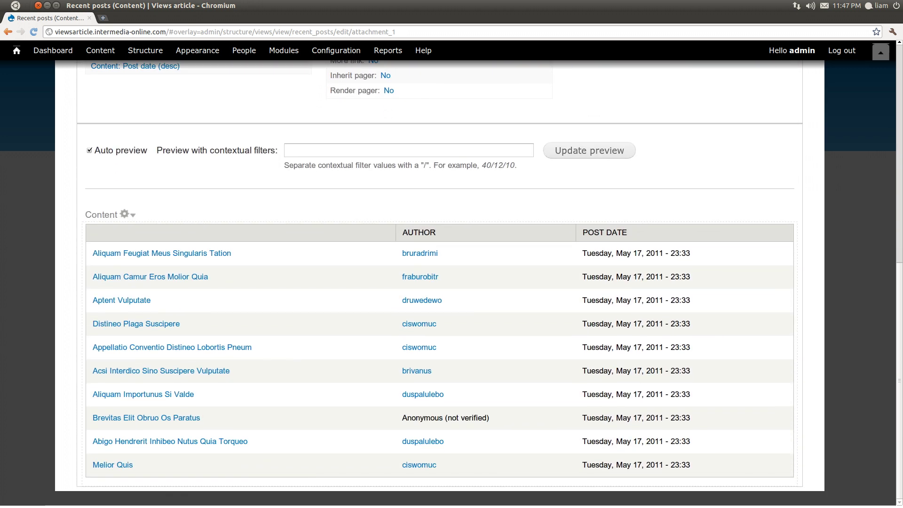
drag(899, 401, 883, 146)
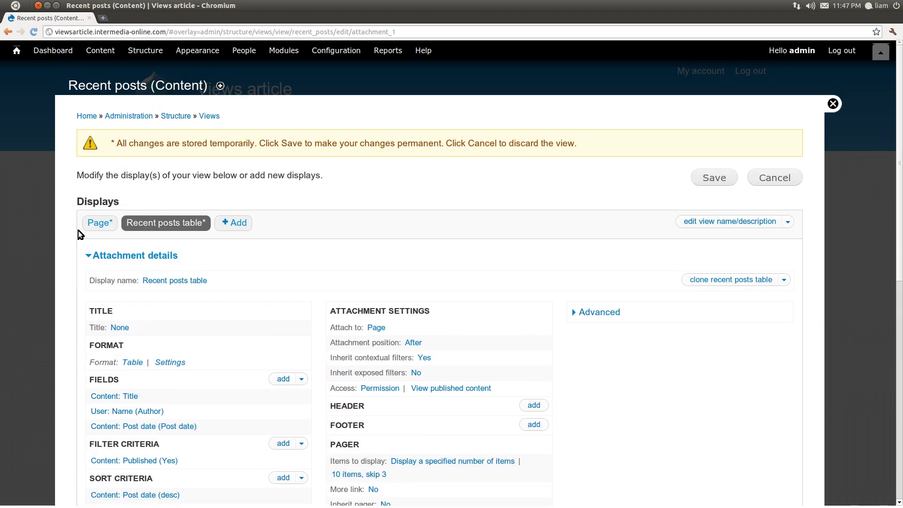
click(105, 225)
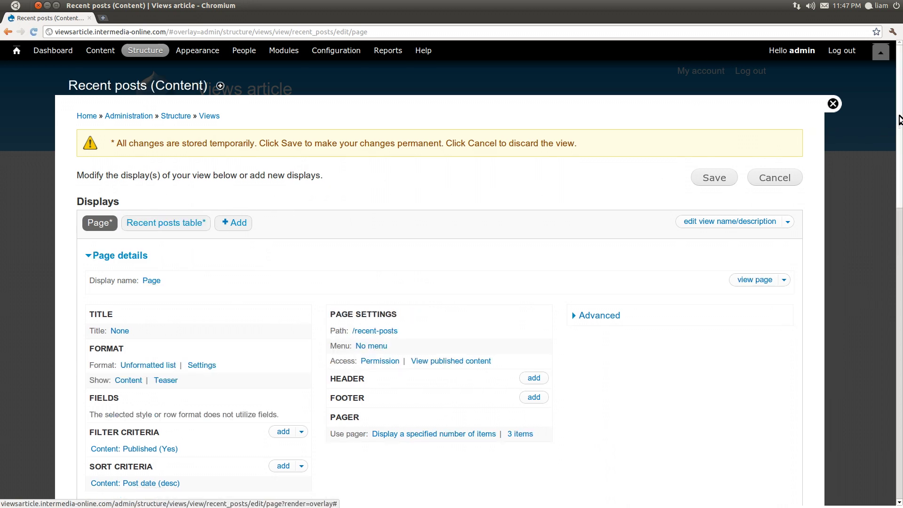
mouse_move(899, 127)
mouse_down()
mouse_move(899, 417)
mouse_move(899, 122)
mouse_up()
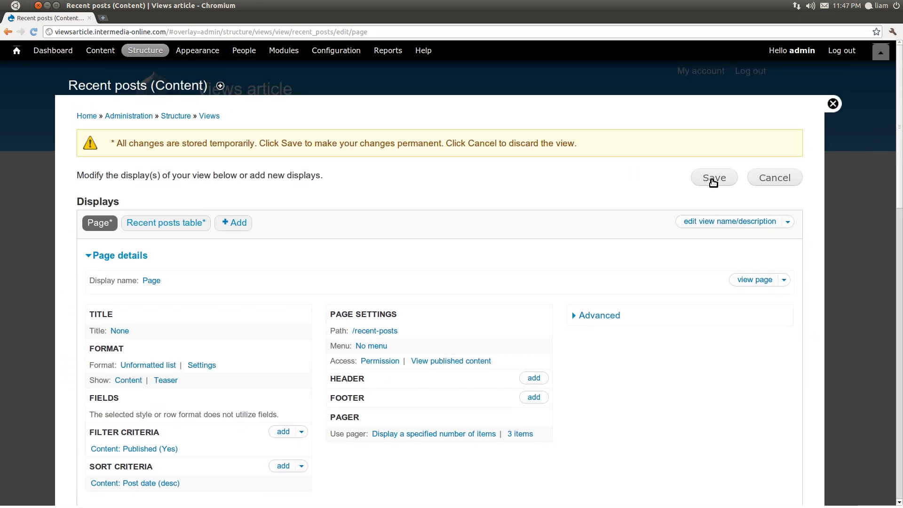
click(713, 181)
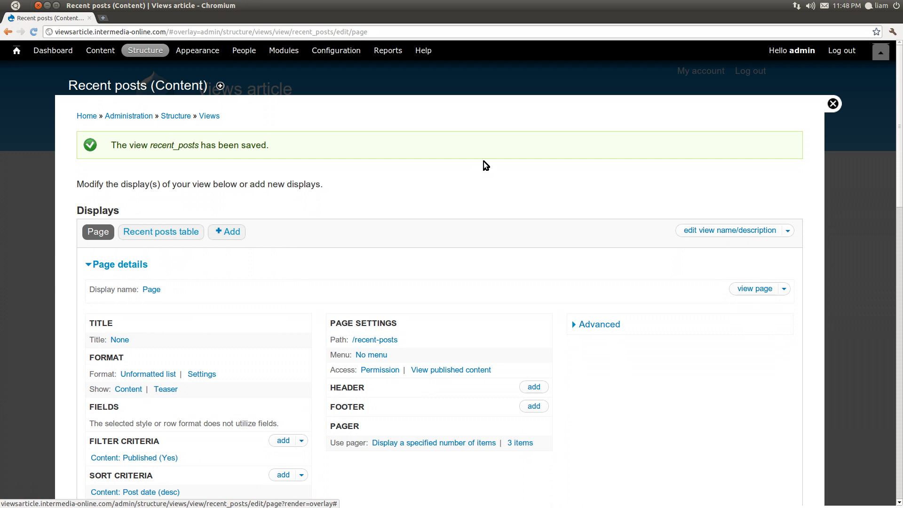
Step: In Site information, set the Default front page to recent-posts and save the configuration
click(345, 50)
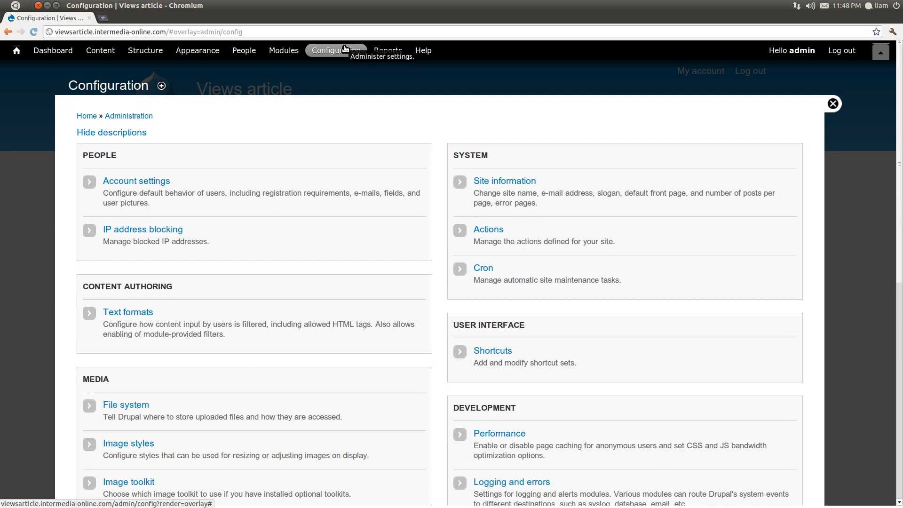
click(499, 185)
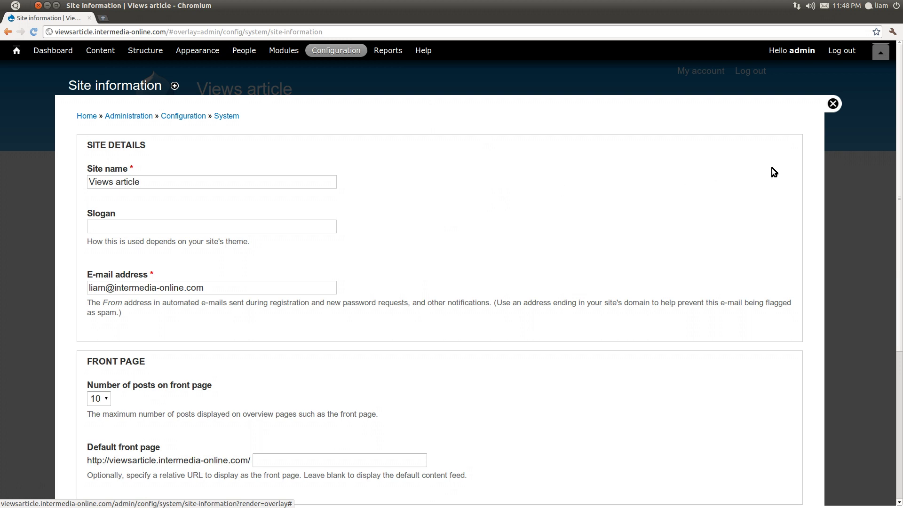
drag(899, 197, 899, 318)
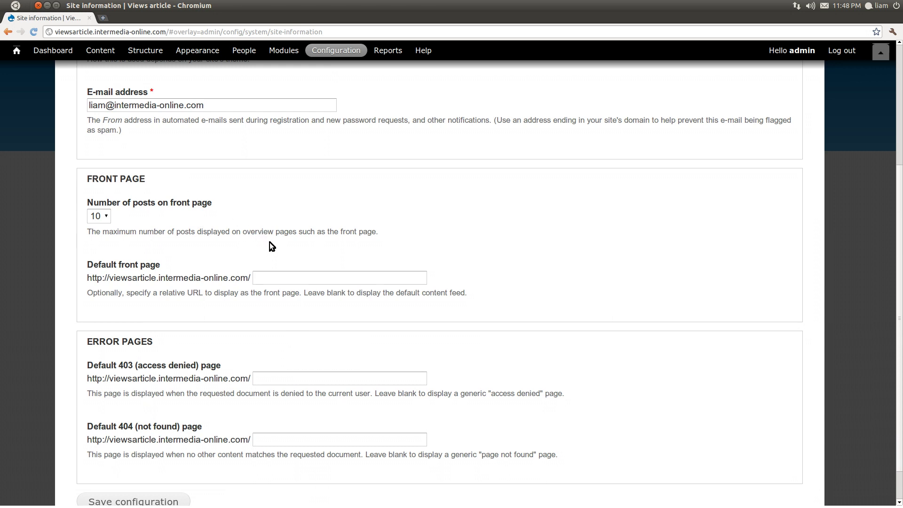
click(286, 277)
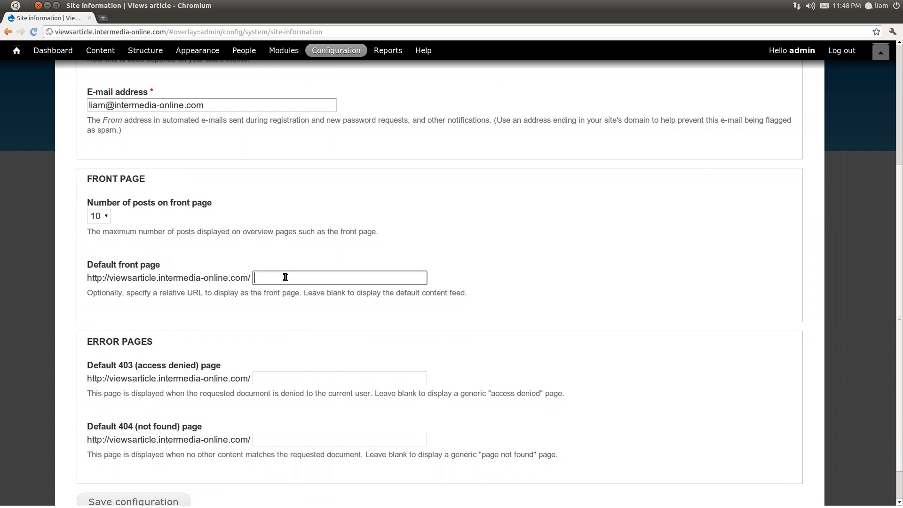
text(re)
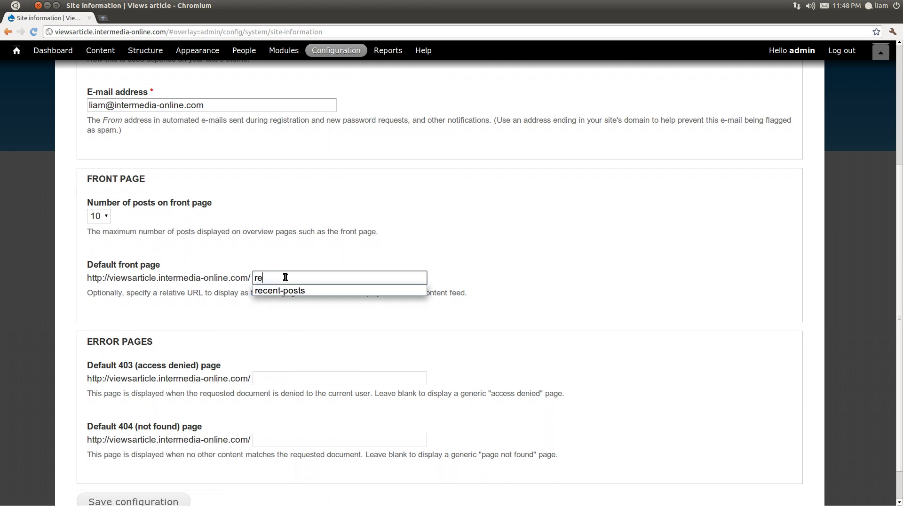
text(cent-posts)
click(294, 253)
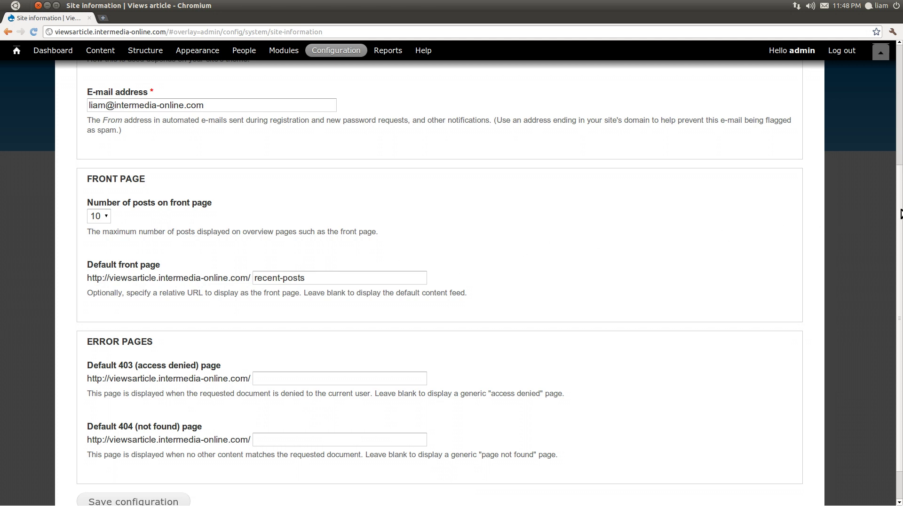
drag(900, 212, 901, 255)
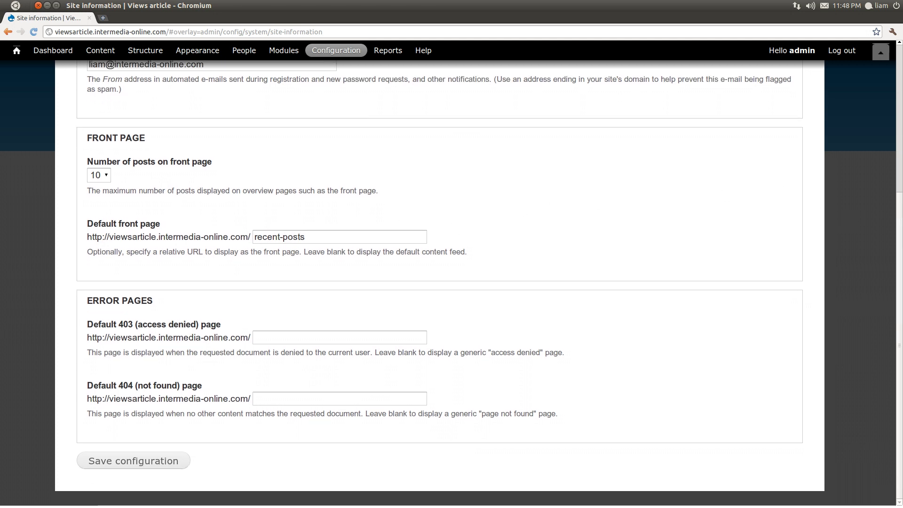
click(156, 463)
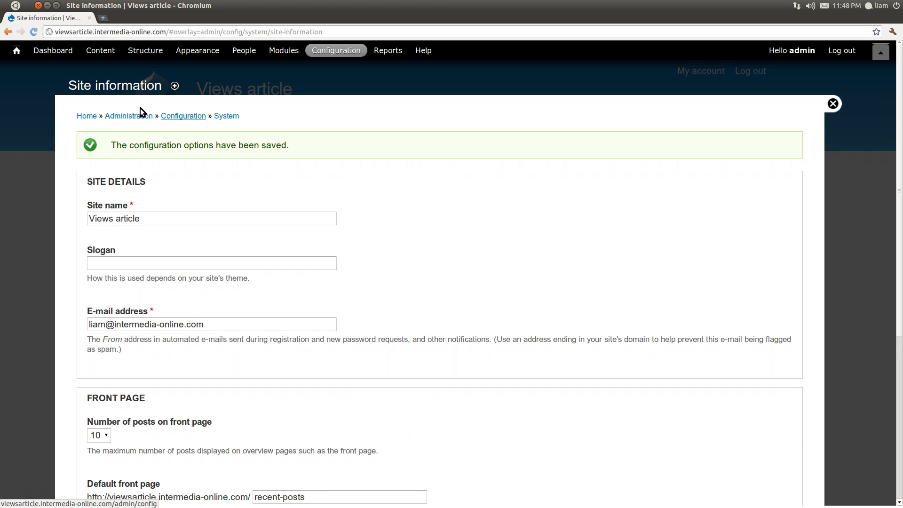
Step: Close the admin overlay and scroll through the front page's recent posts list
click(15, 51)
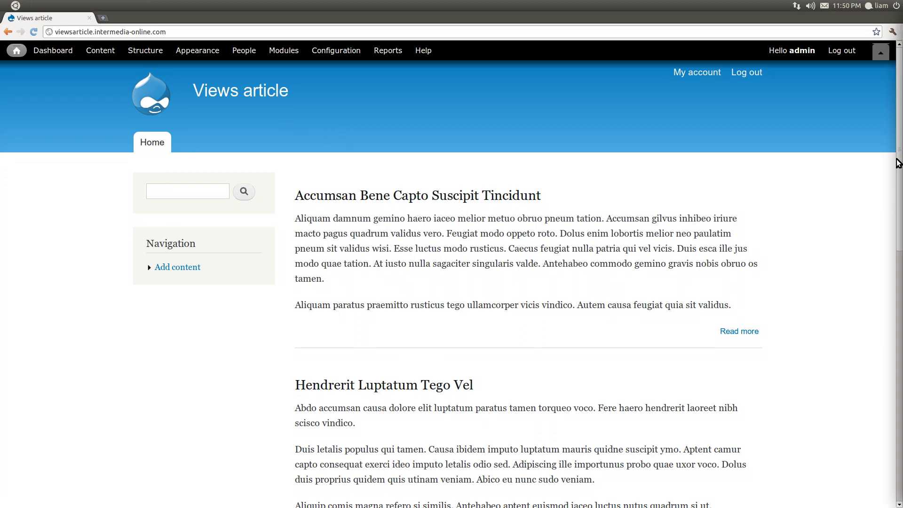
mouse_move(899, 150)
mouse_down()
mouse_move(899, 389)
mouse_move(888, 161)
mouse_up()
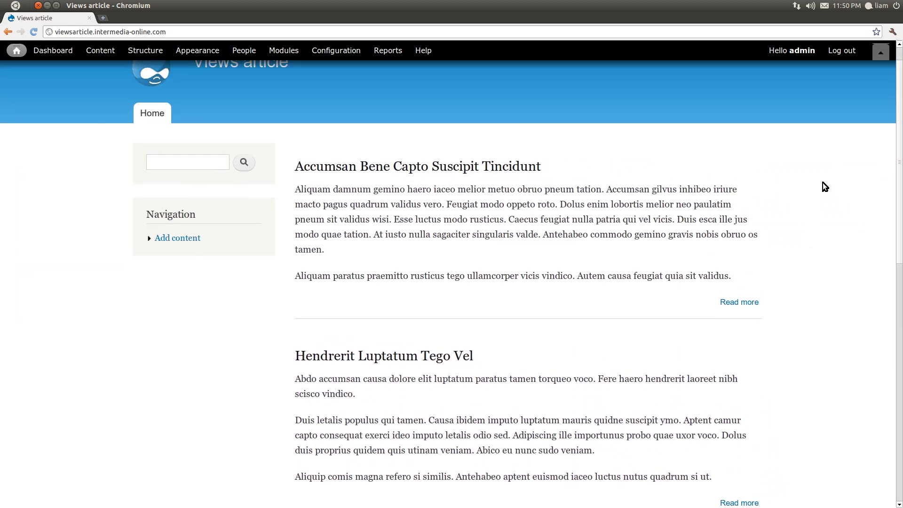
scroll(824, 186, up, 1)
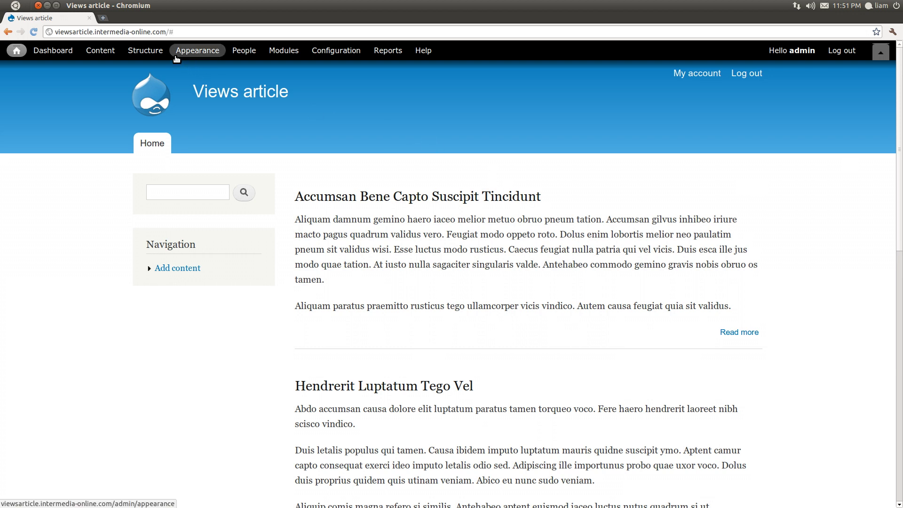
Step: Start a new view under Structure > Views named 'Ten most commented'
click(145, 50)
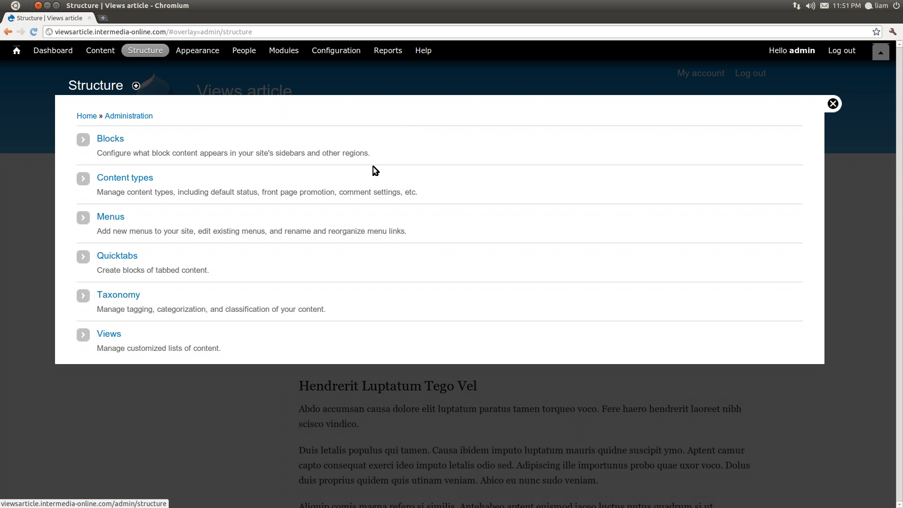
click(107, 334)
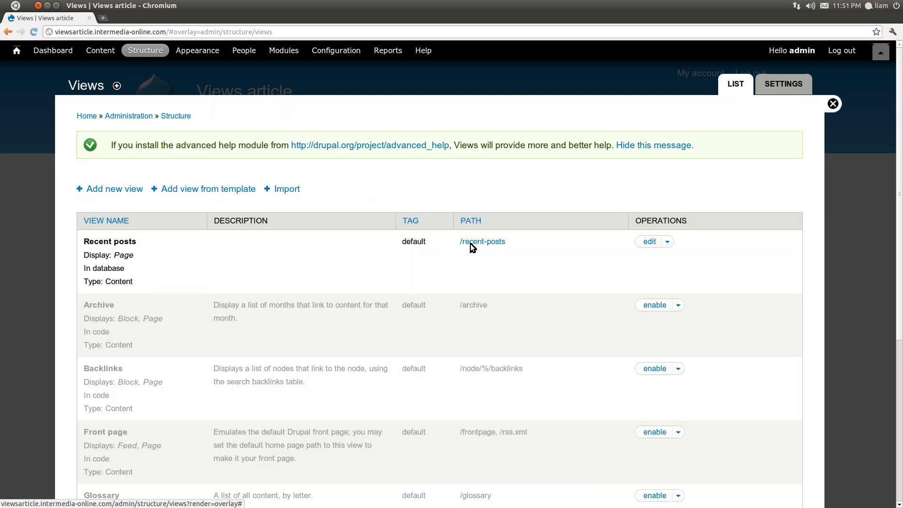
click(109, 190)
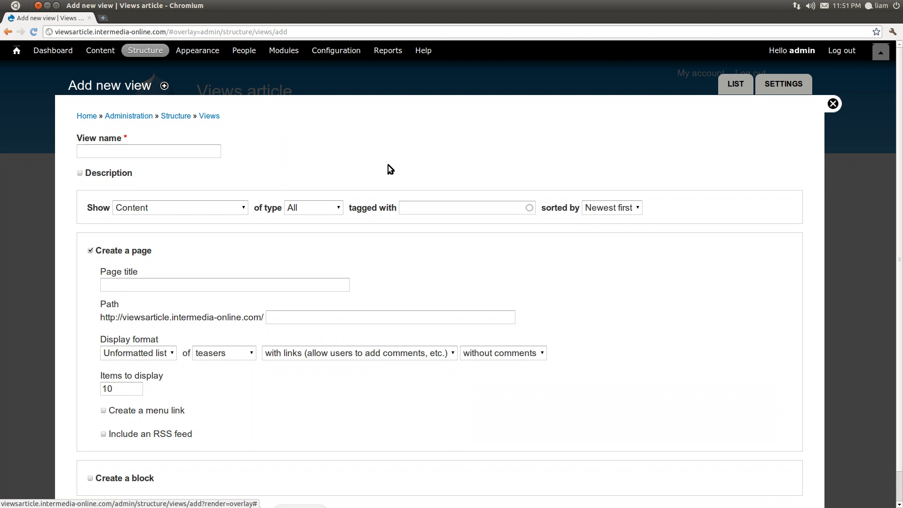
click(187, 154)
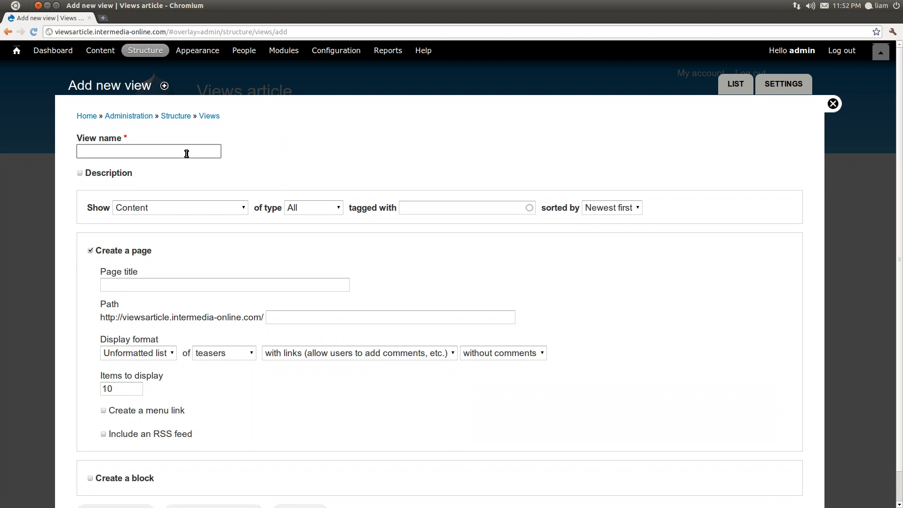
text(Ten most )
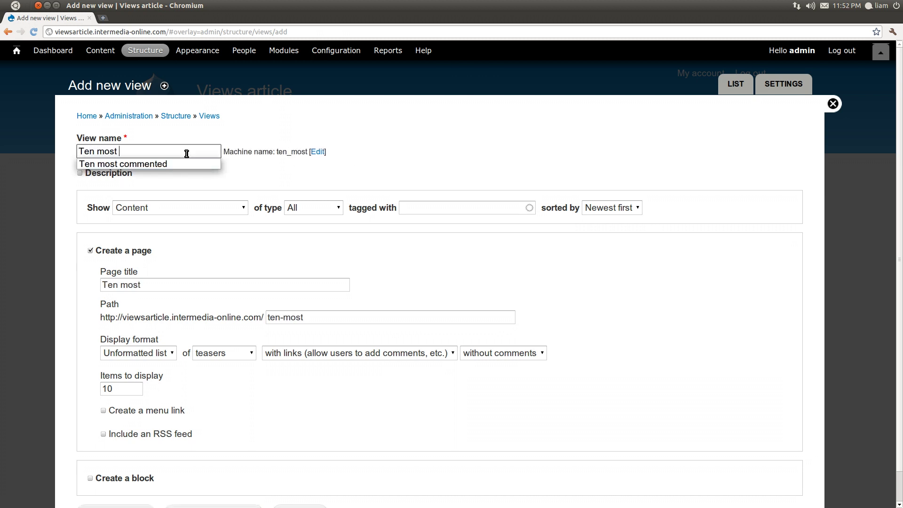
text(commented)
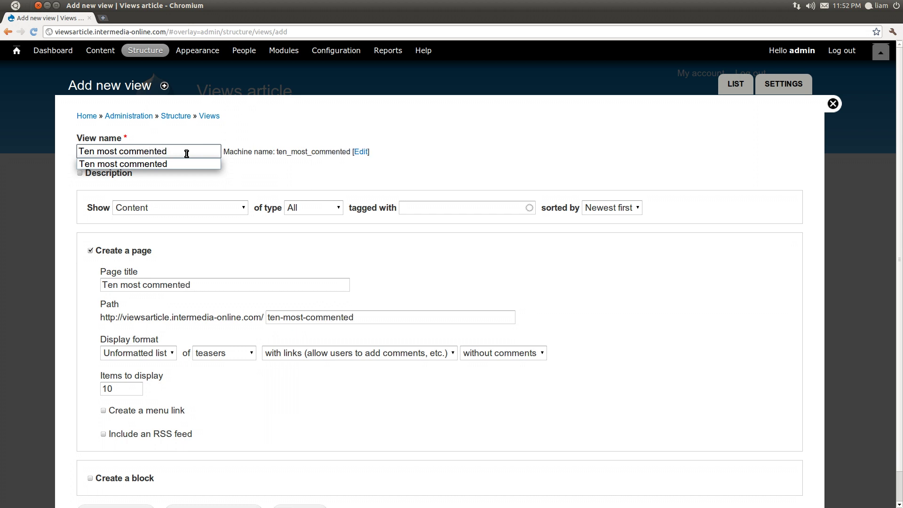
click(242, 172)
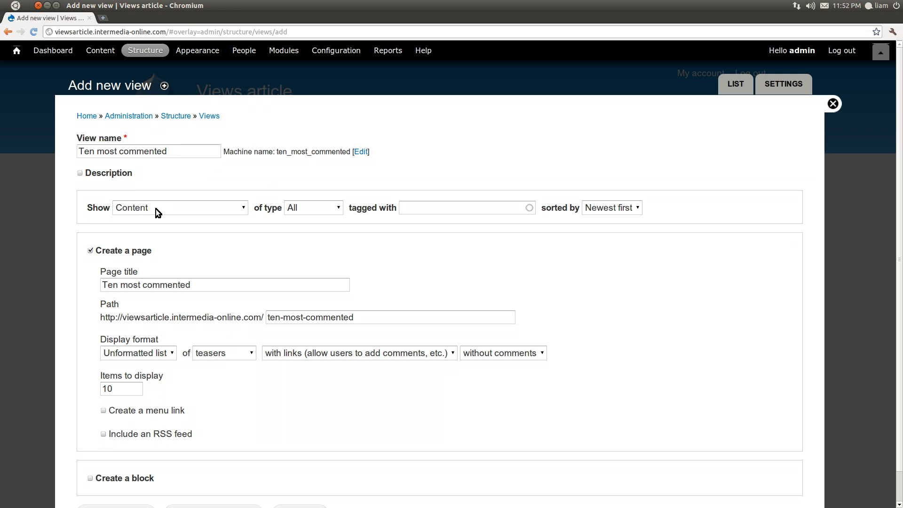
Step: Make it block-only, displayed as a table of 10 items per page, and continue editing
click(114, 250)
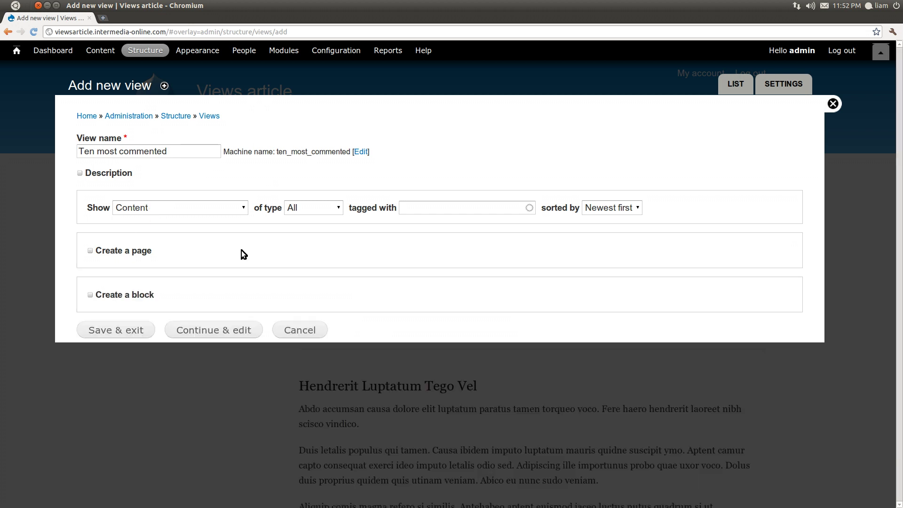
click(117, 296)
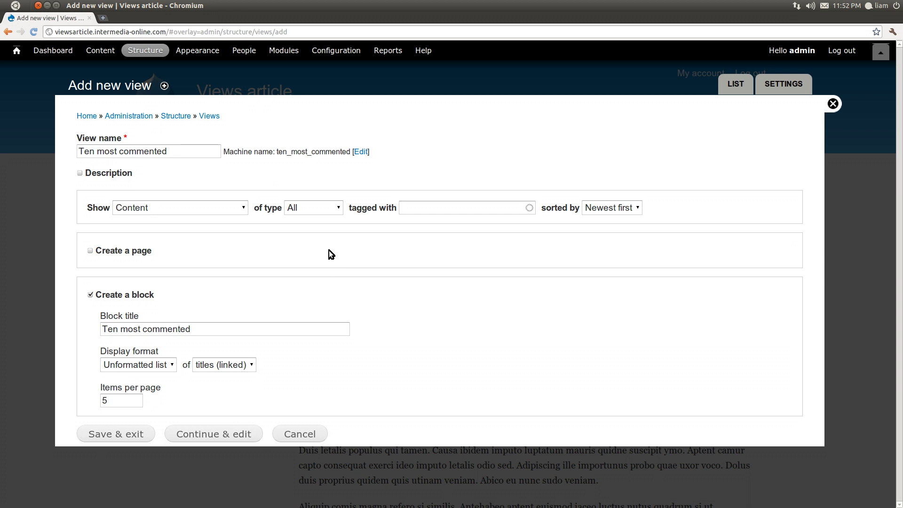
click(159, 366)
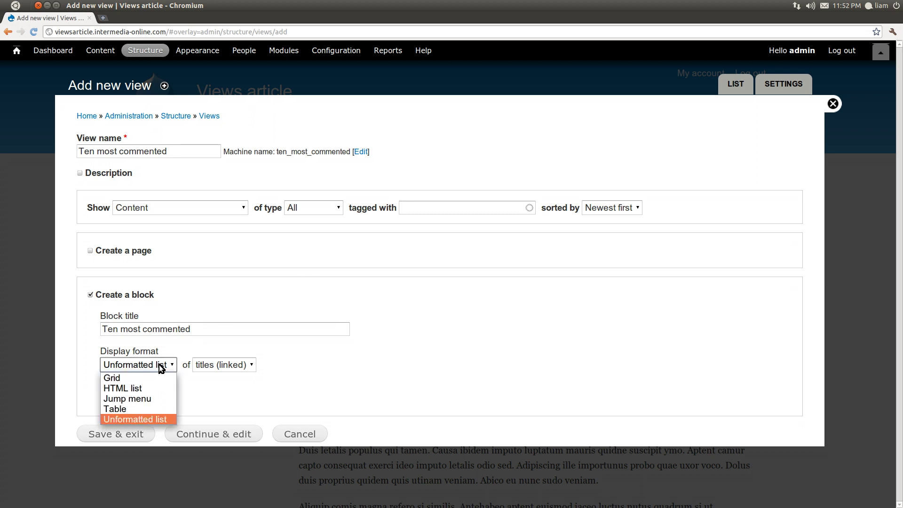
click(134, 409)
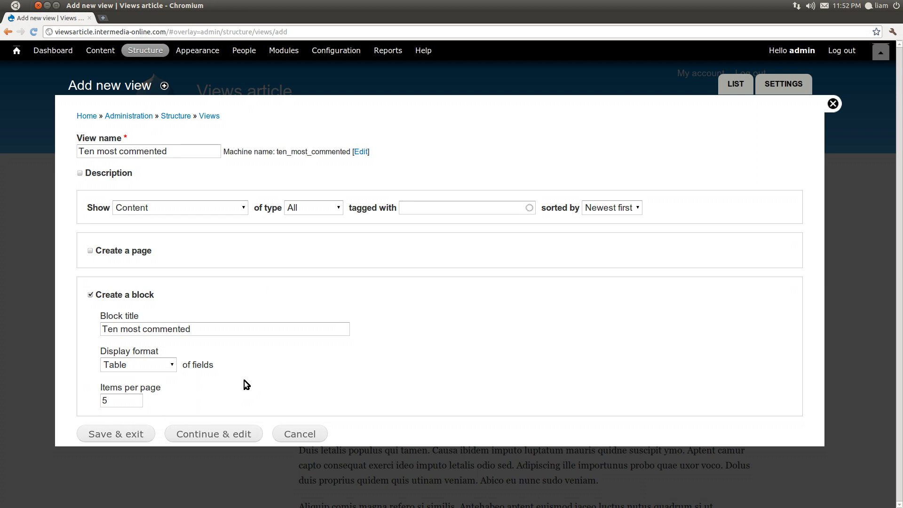
click(140, 401)
key(BackSpace)
text(10)
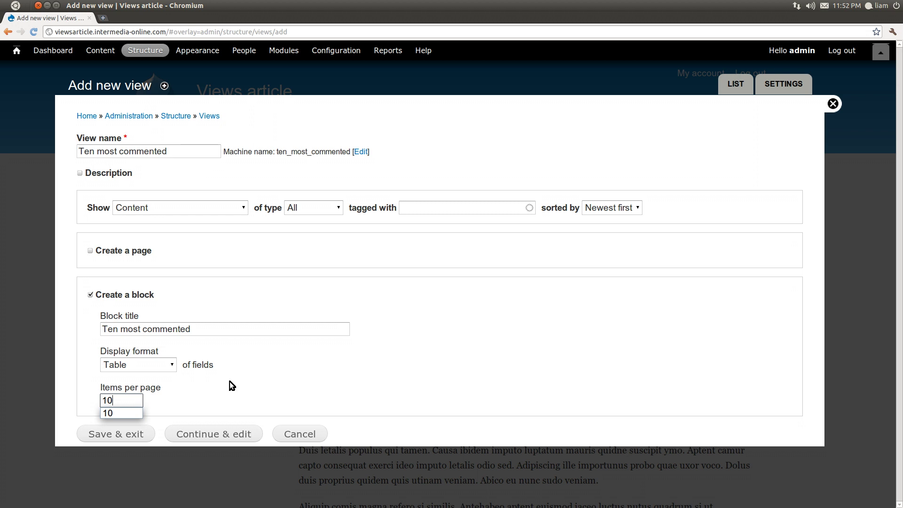
click(223, 436)
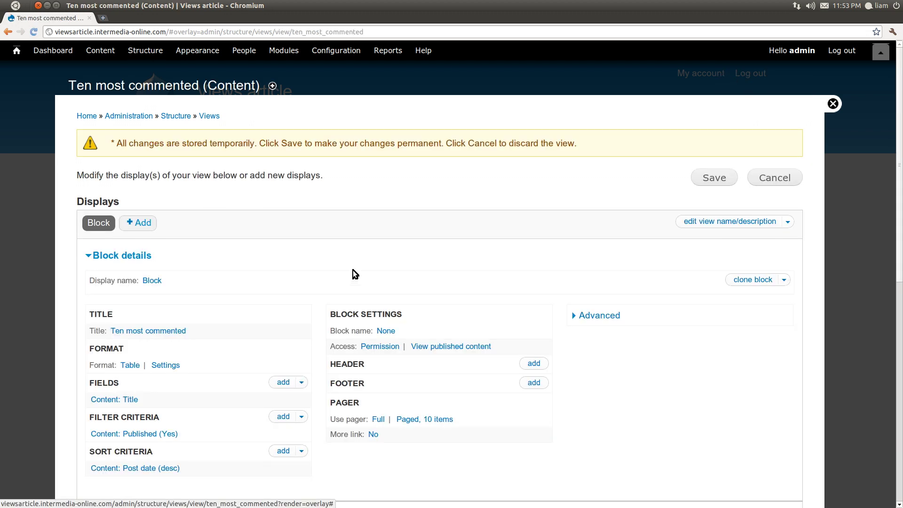
Step: Add a Content: Promoted to front page filter set to Yes for all displays
scroll(366, 271, down, 3)
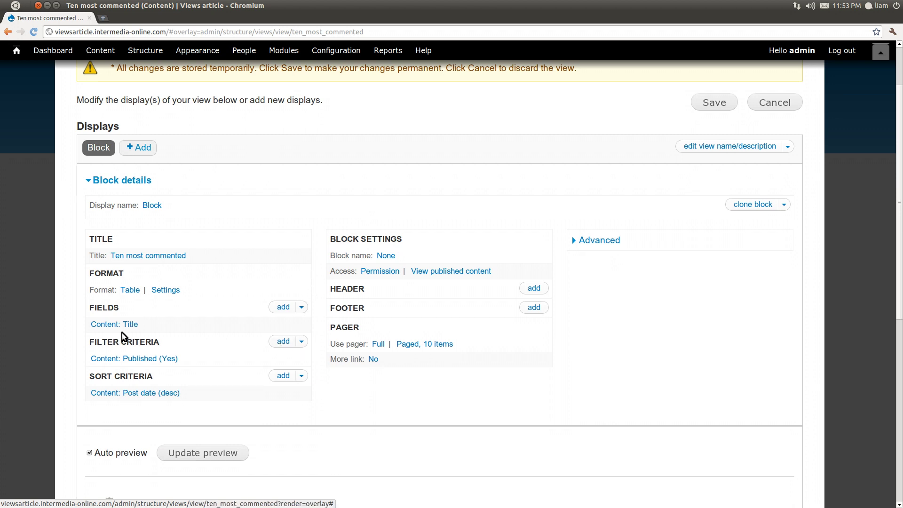
click(284, 342)
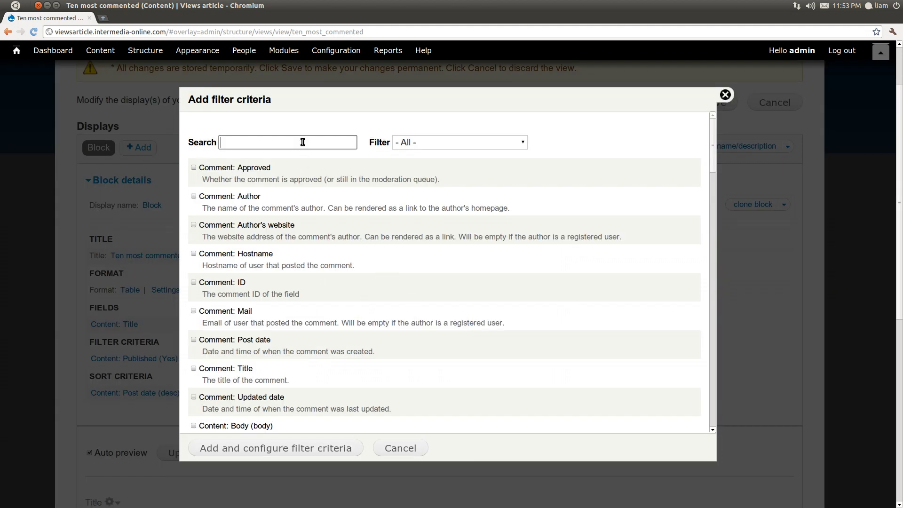
text(front)
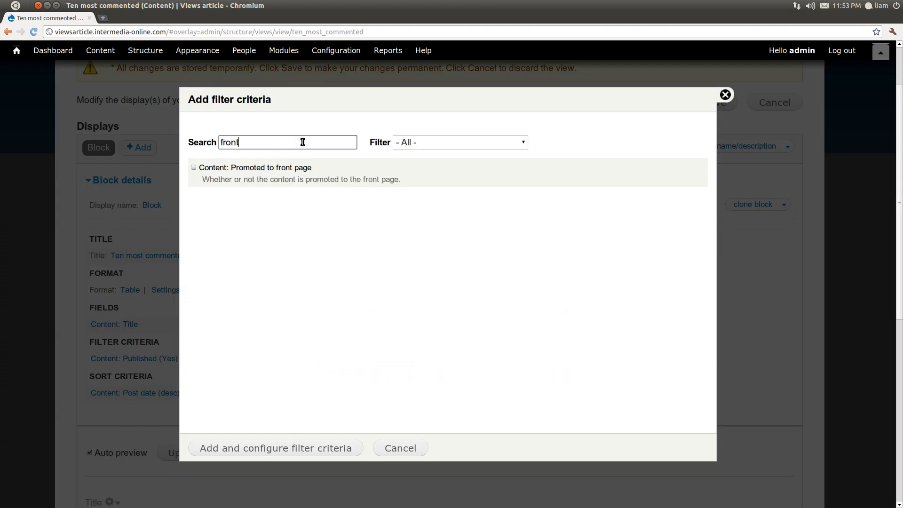
click(225, 170)
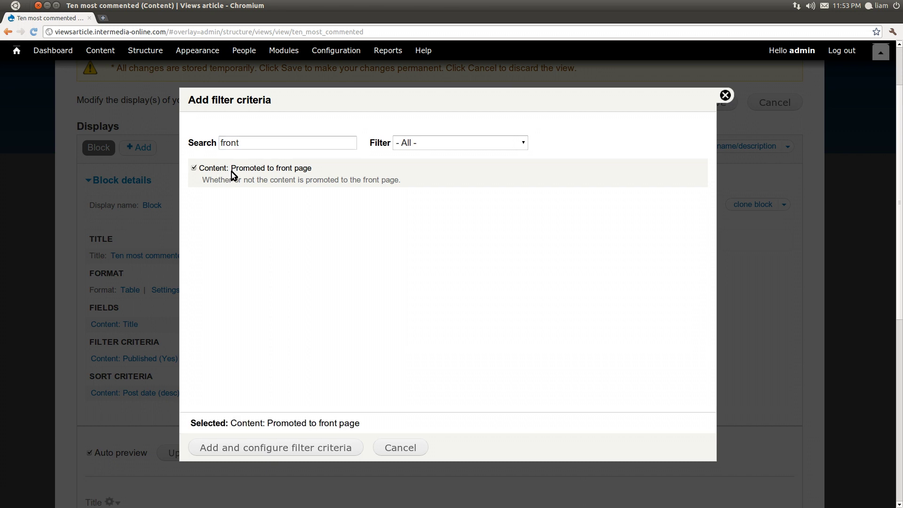
click(224, 449)
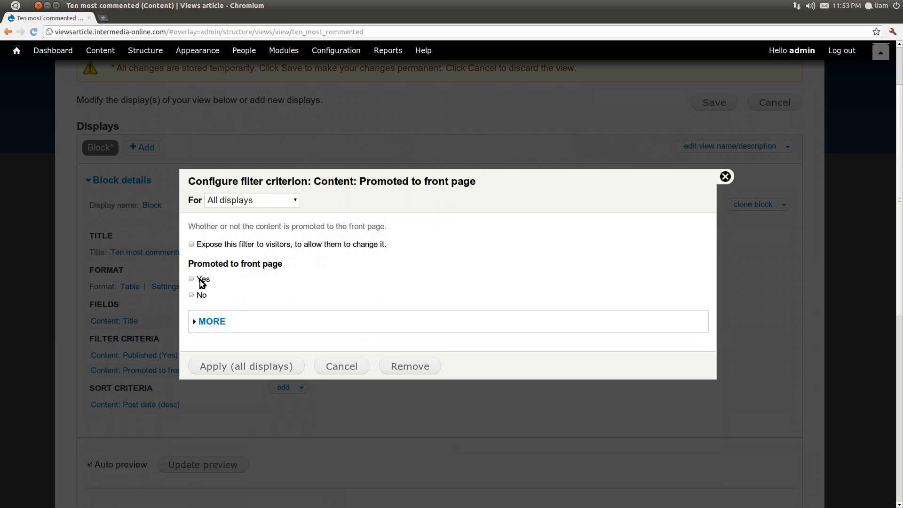
click(255, 371)
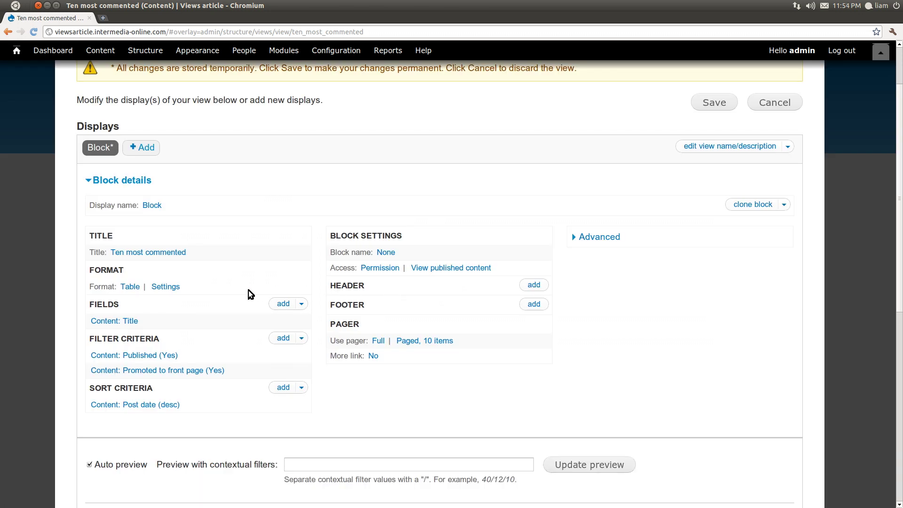
Step: Add the Content: Comment count field to the view for all displays
click(284, 304)
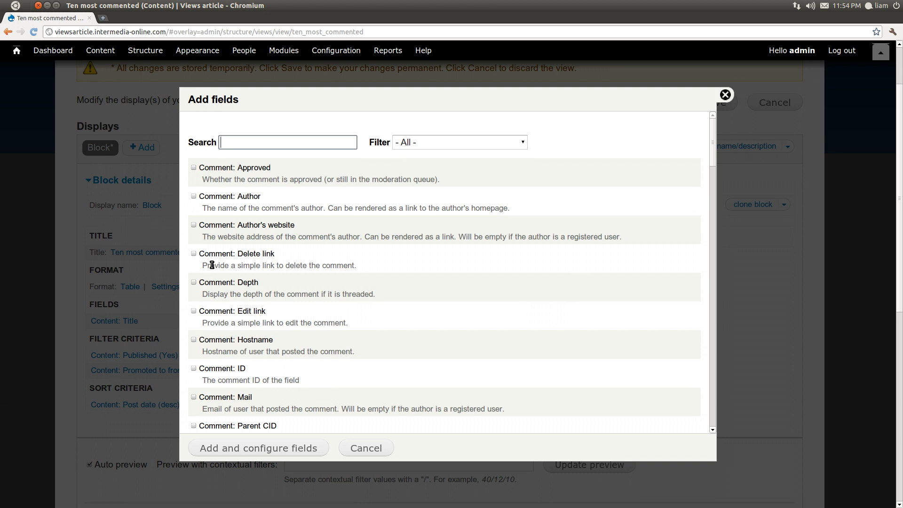
text(comment count)
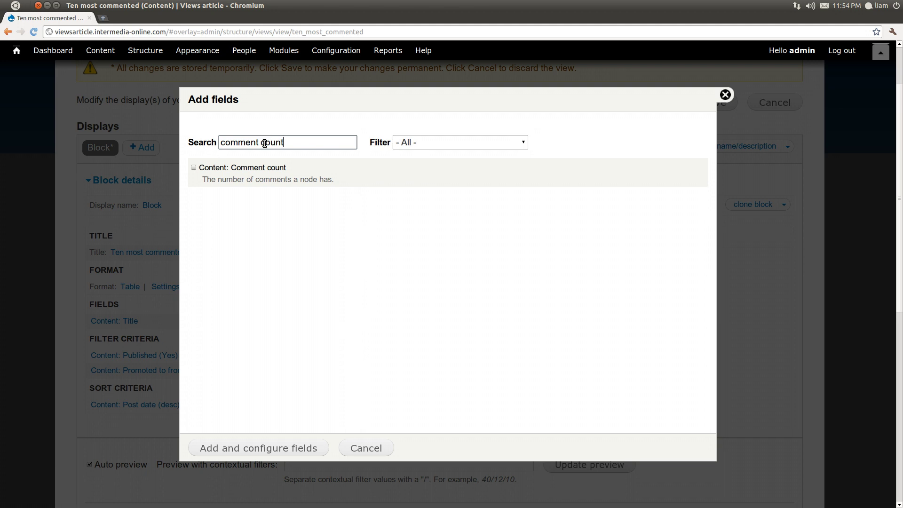
click(254, 168)
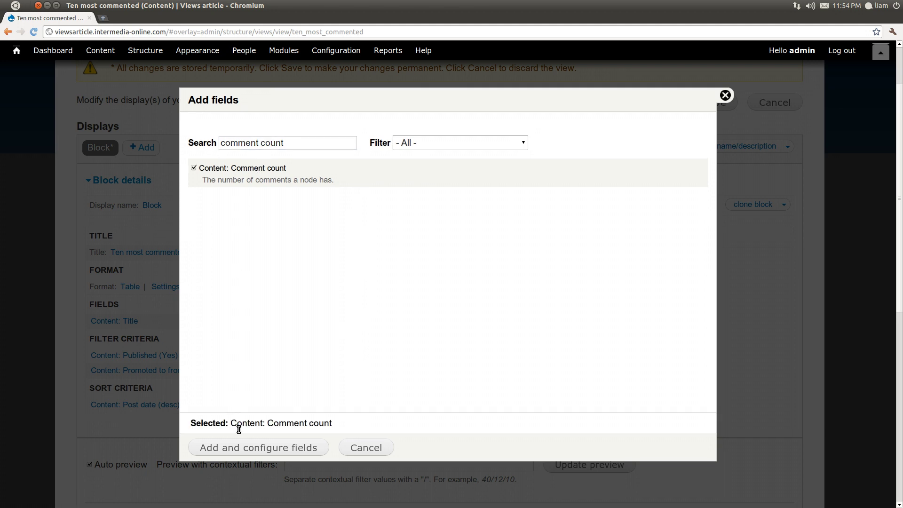
click(245, 449)
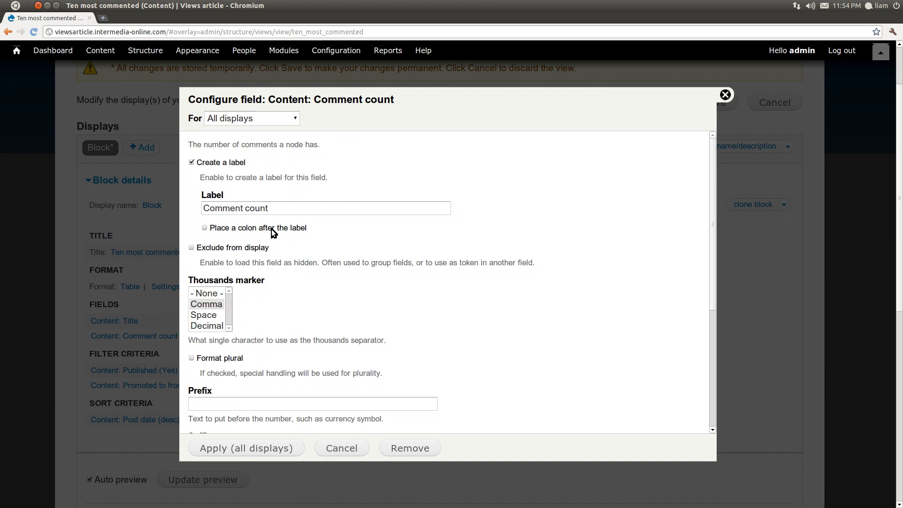
click(239, 454)
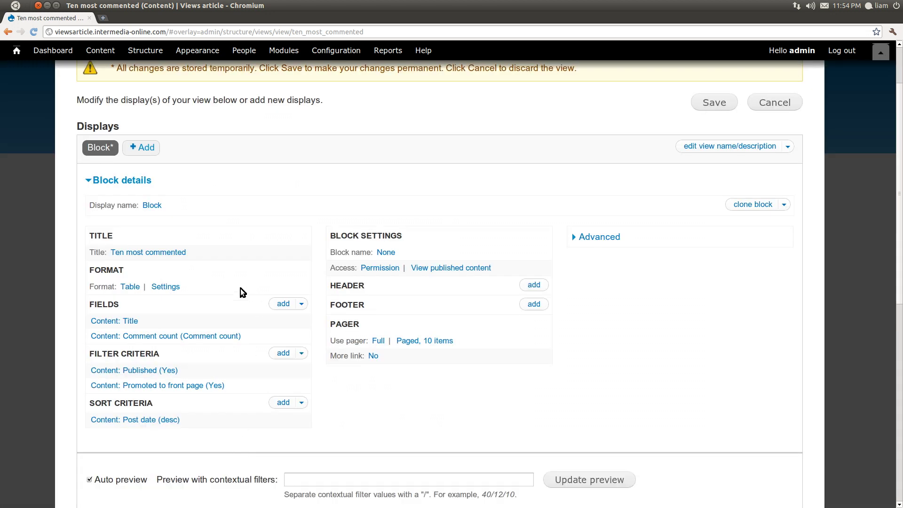
Step: Add the User: Name field with label 'Author' and no trailing colon
click(281, 303)
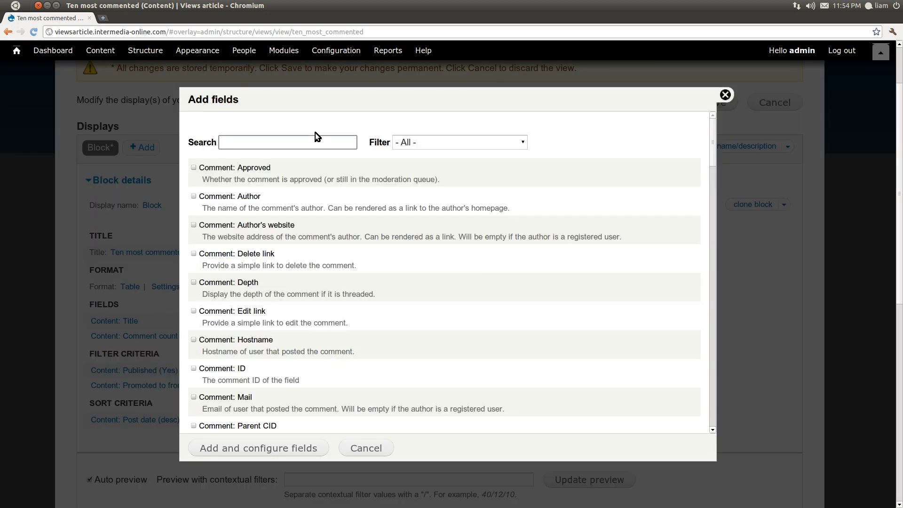
text(user)
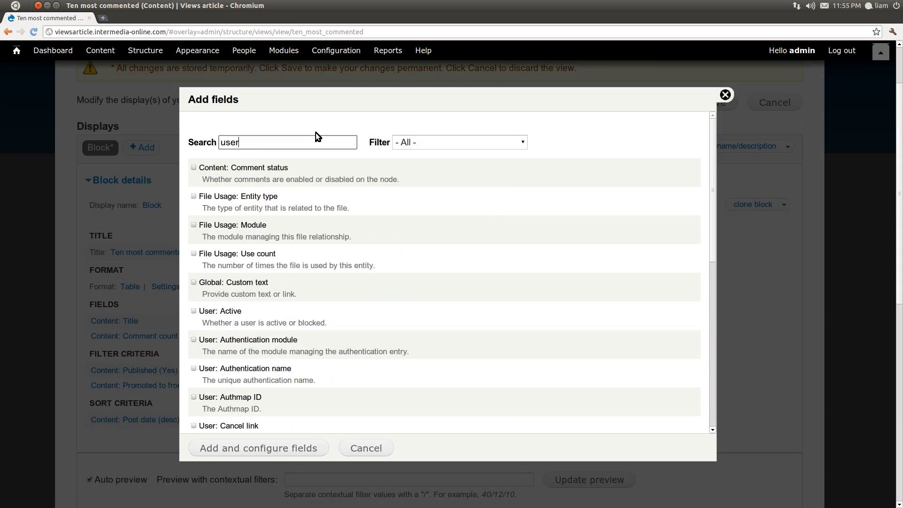
text(: name)
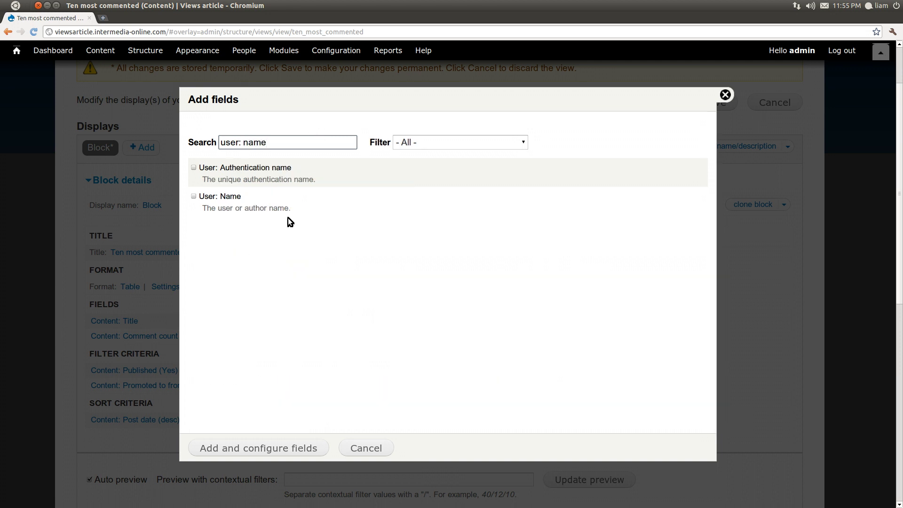
click(237, 198)
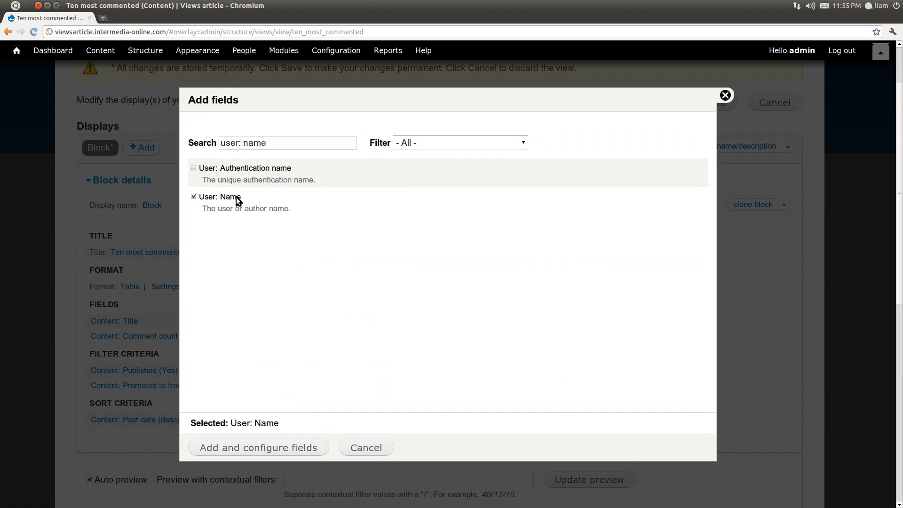
click(275, 448)
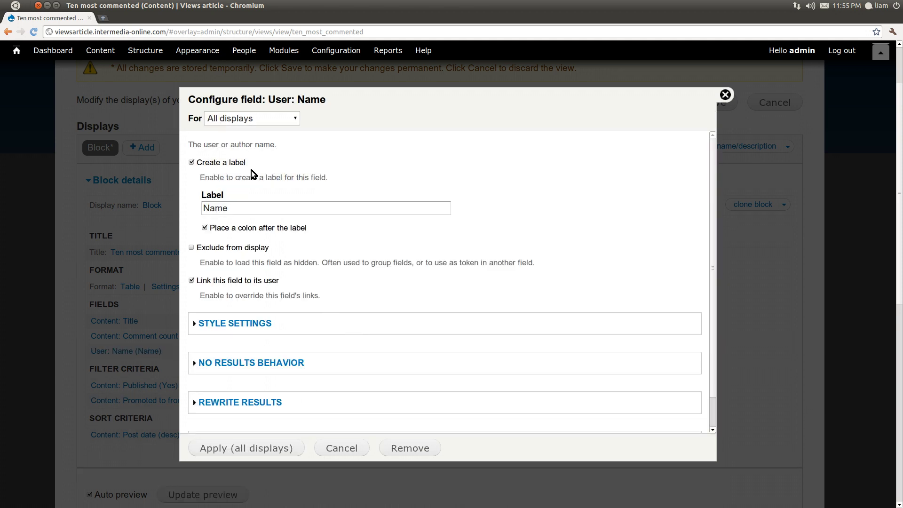
click(244, 227)
drag(258, 208, 202, 209)
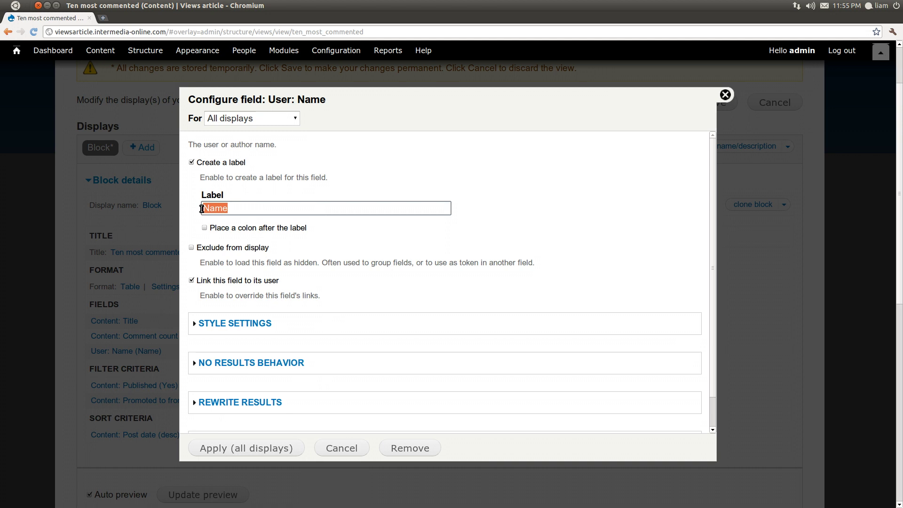
key(BackSpace)
text(Author)
click(244, 449)
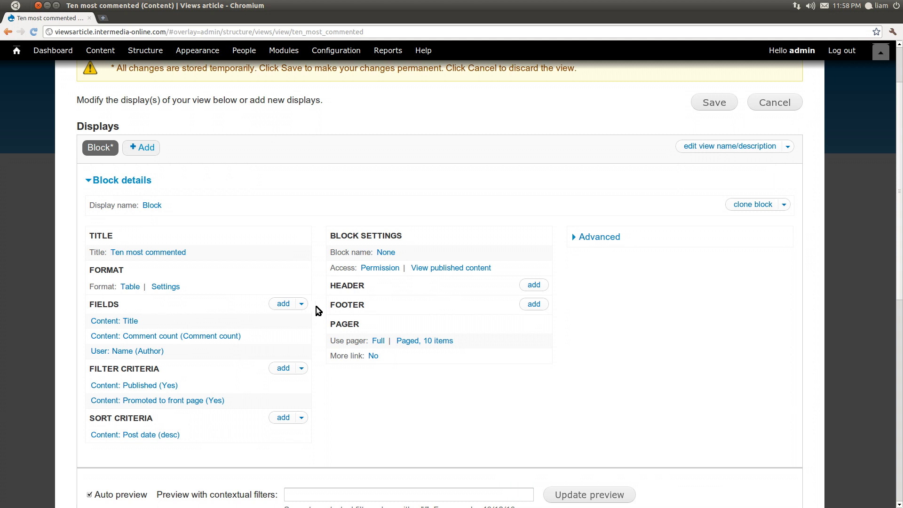
Step: Rearrange the fields so Comment count sits below the Author field, applied to all displays
click(301, 305)
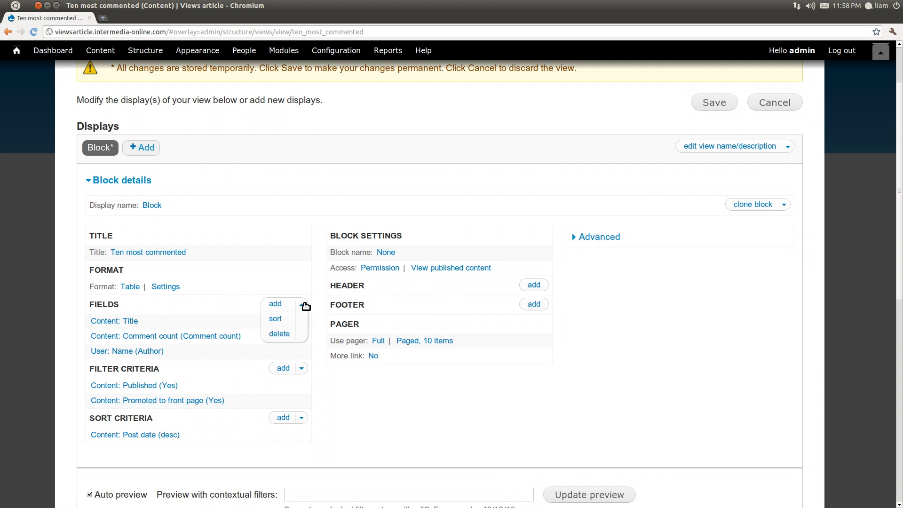
click(281, 321)
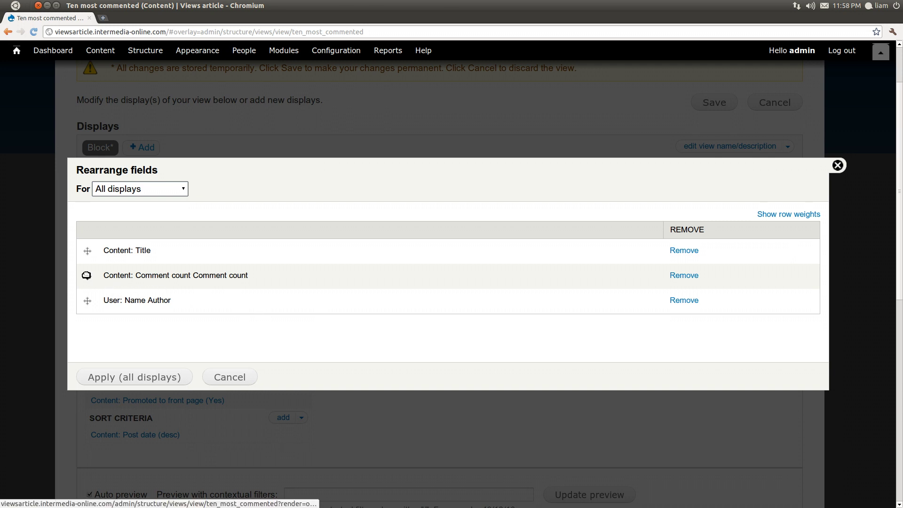
drag(87, 275, 87, 299)
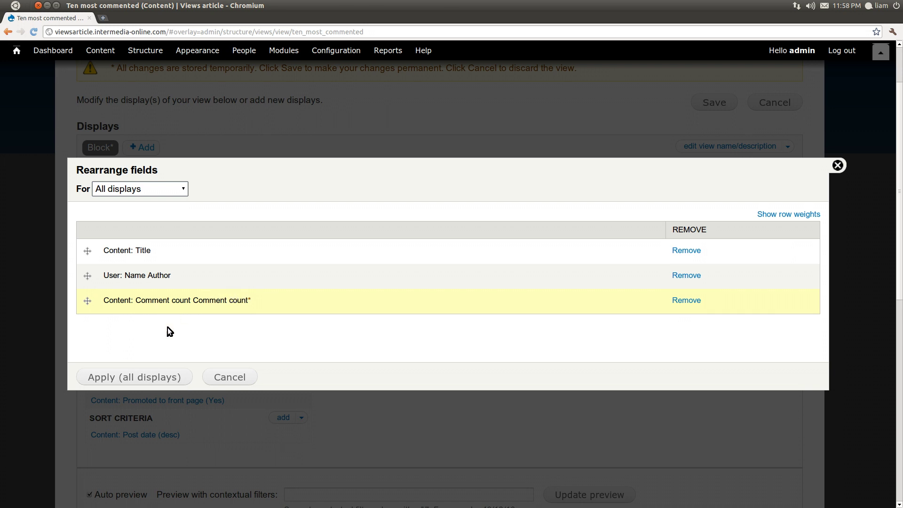
click(164, 376)
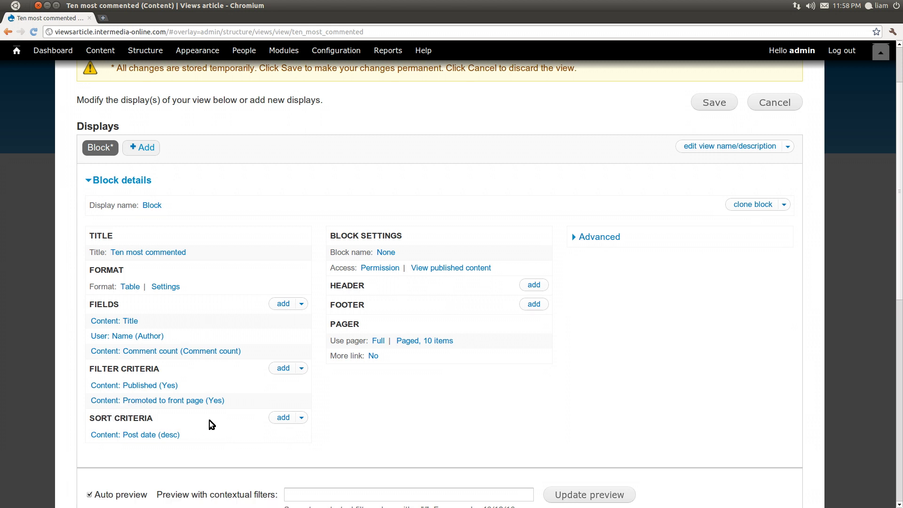
Step: Add a Content: Comment count sort criterion in descending order
click(284, 417)
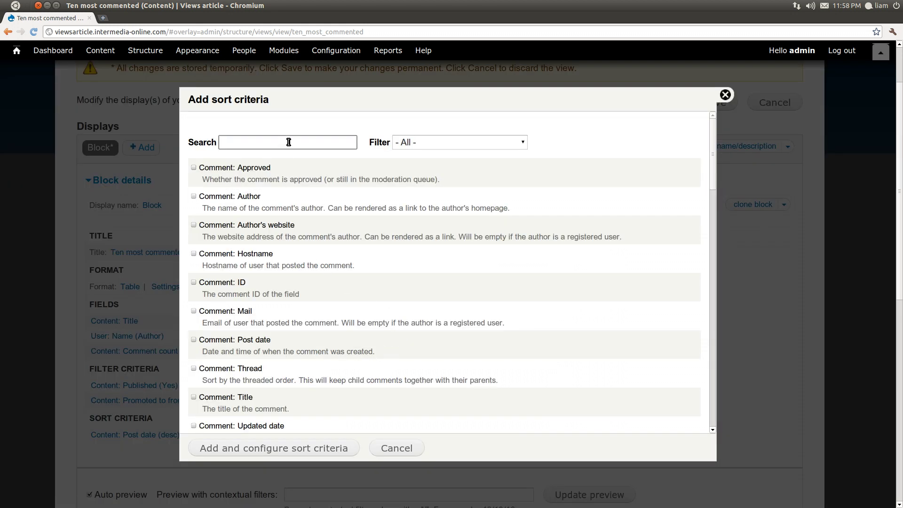
text(commetn)
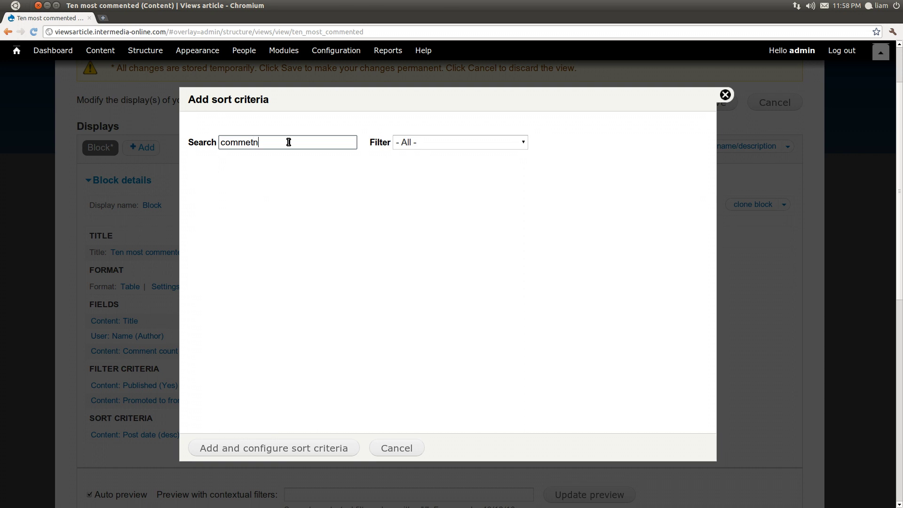
key(BackSpace)
key(BackSpace)
text(nt count)
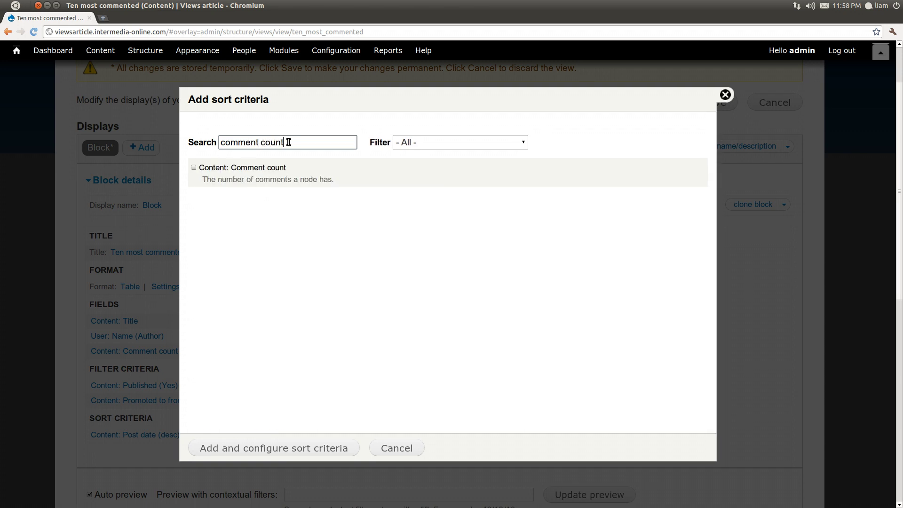
click(194, 168)
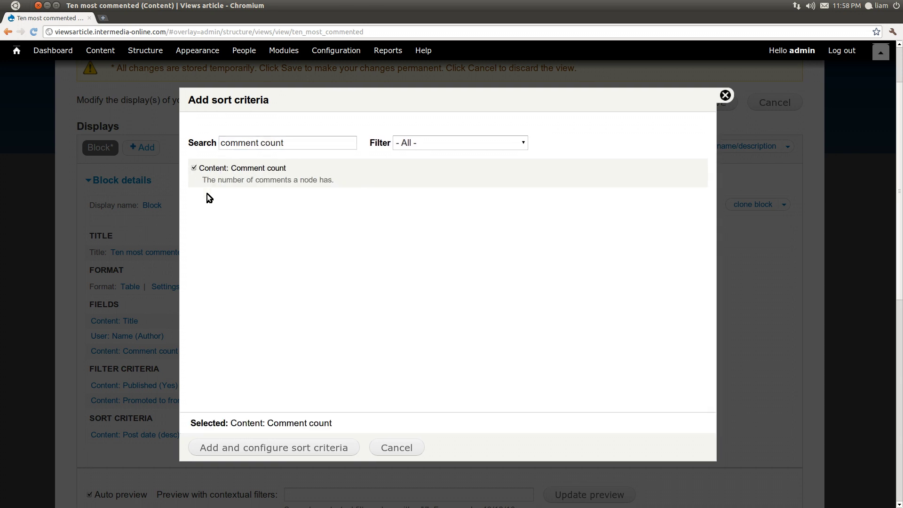
click(239, 449)
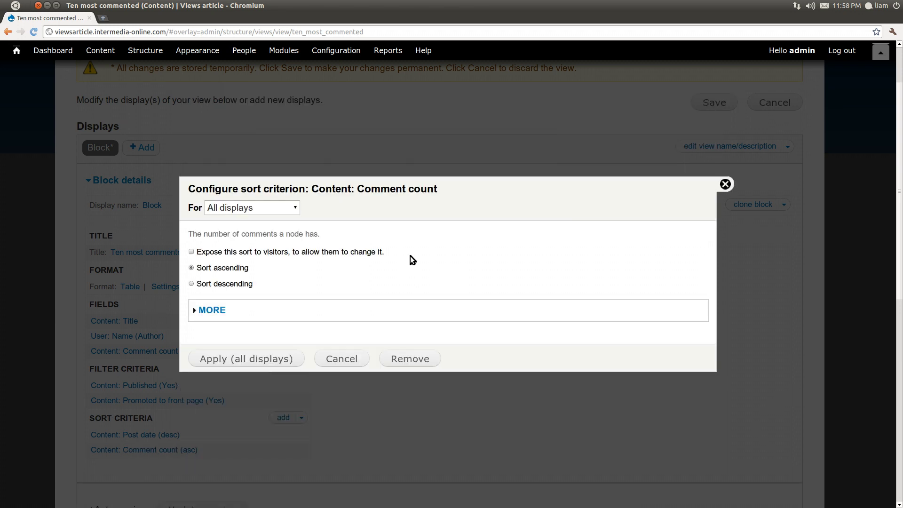
click(191, 284)
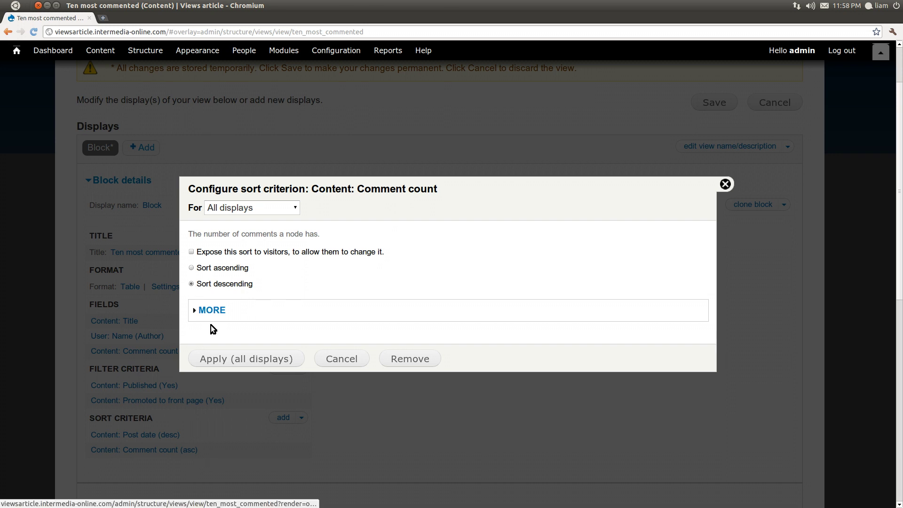
click(232, 362)
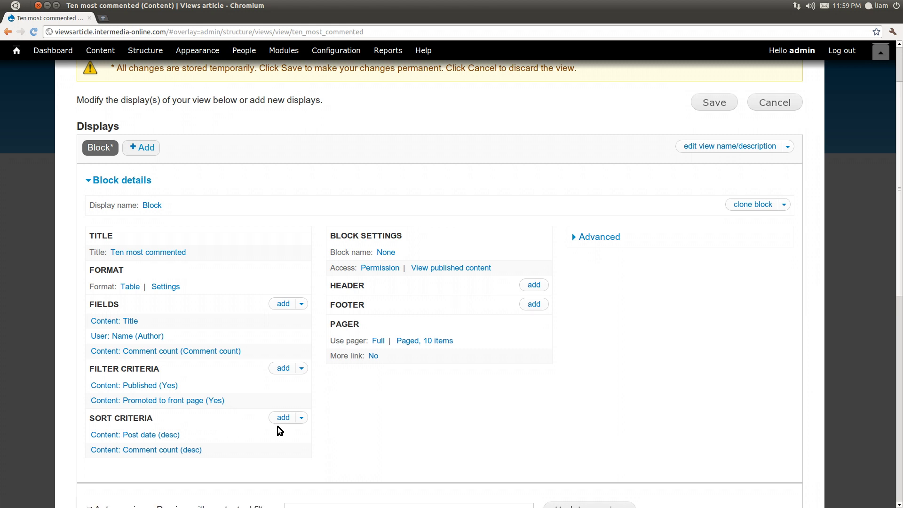
Step: Rearrange the sort criteria so Comment count comes before Post date for all displays
click(303, 419)
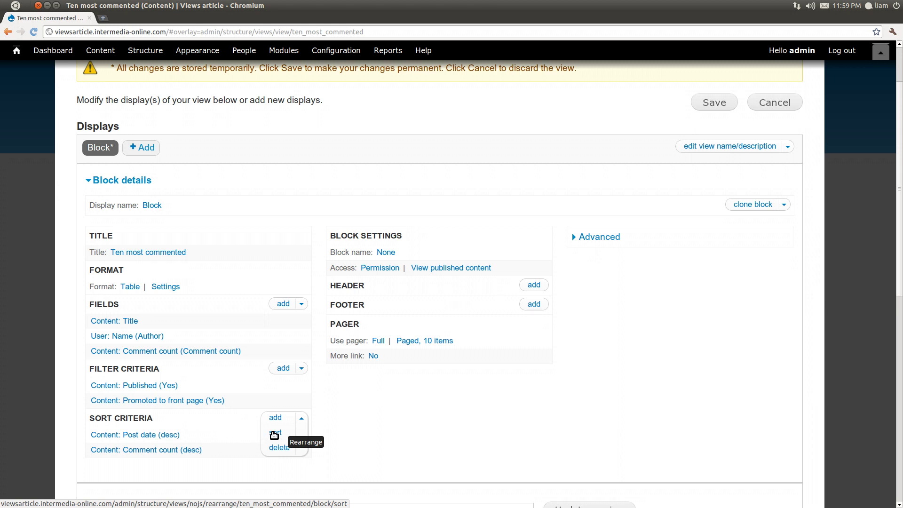
click(275, 433)
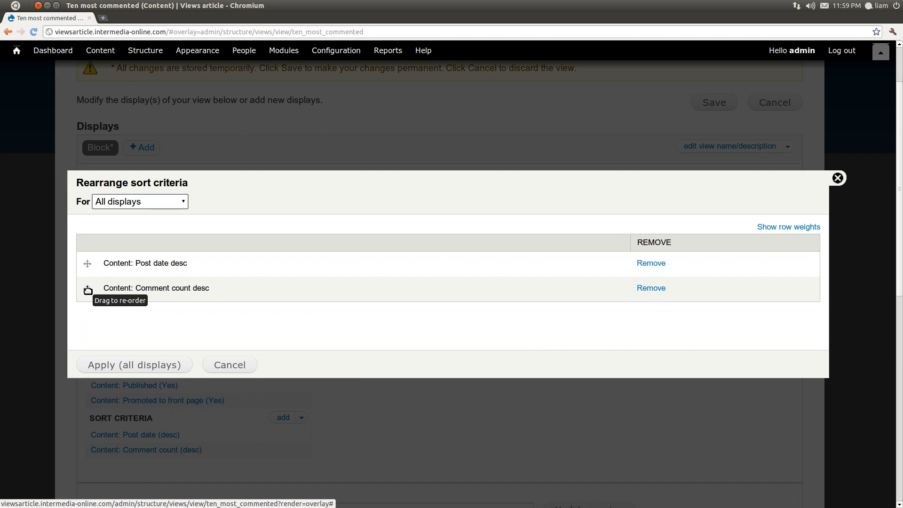
drag(88, 290, 117, 268)
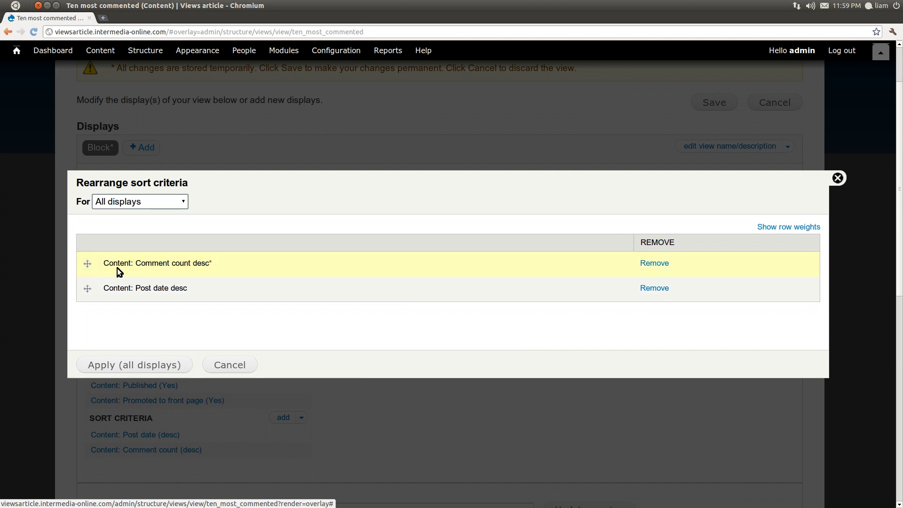
click(174, 368)
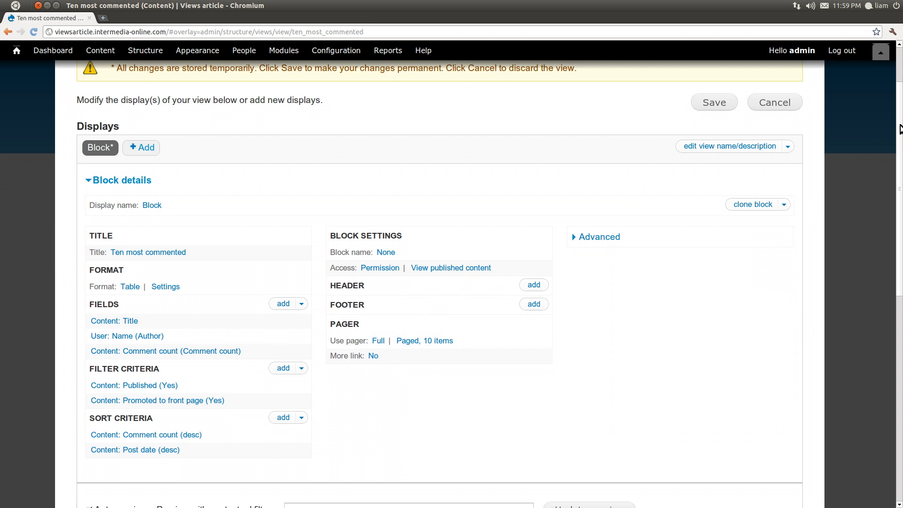
Step: Review the most-commented preview table, then save the ten_most_commented view
scroll(894, 221, down, 3)
scroll(894, 221, down, 6)
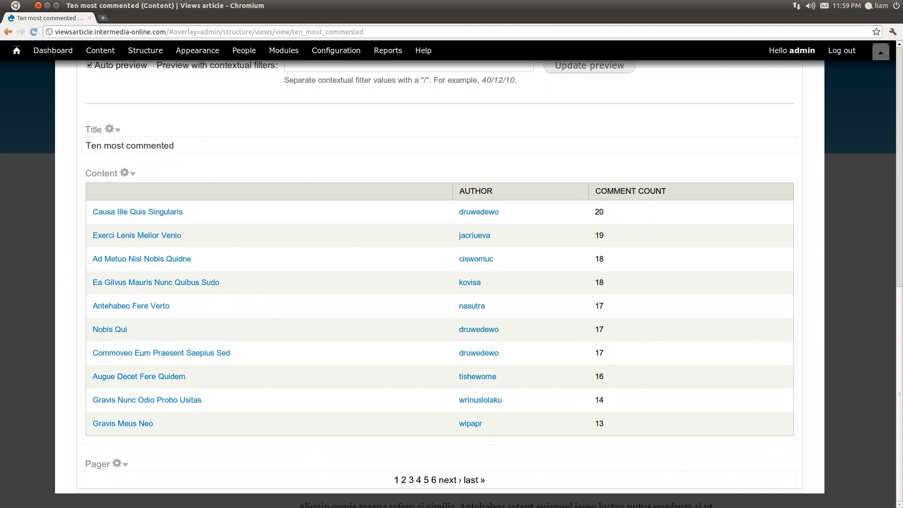
scroll(440, 282, up, 8)
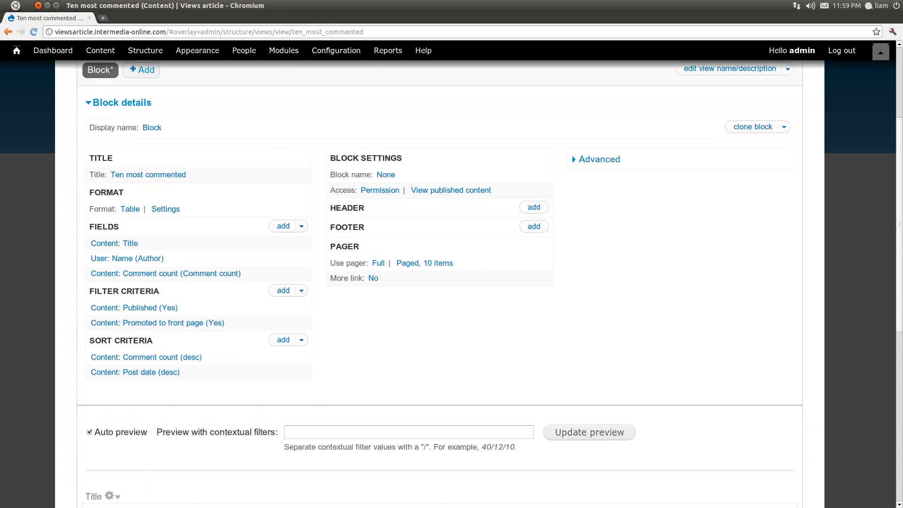
scroll(440, 282, up, 3)
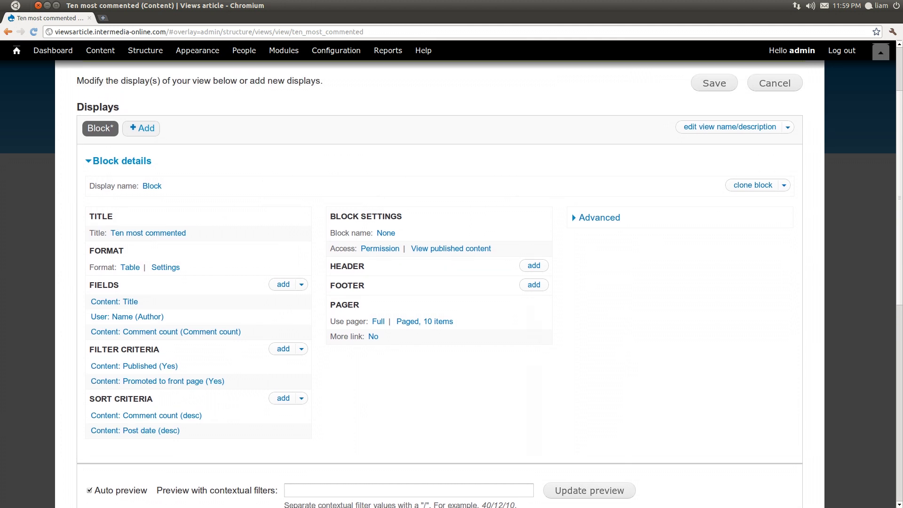
scroll(715, 101, up, 1)
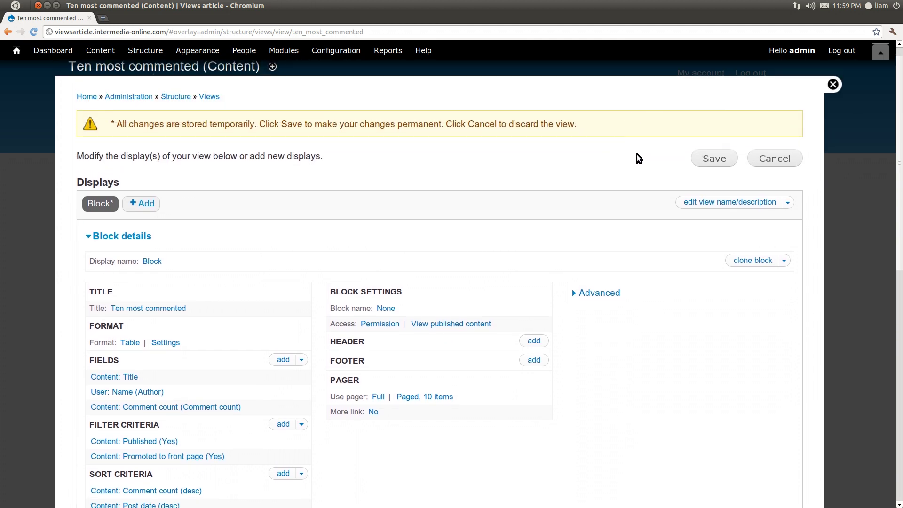
click(723, 160)
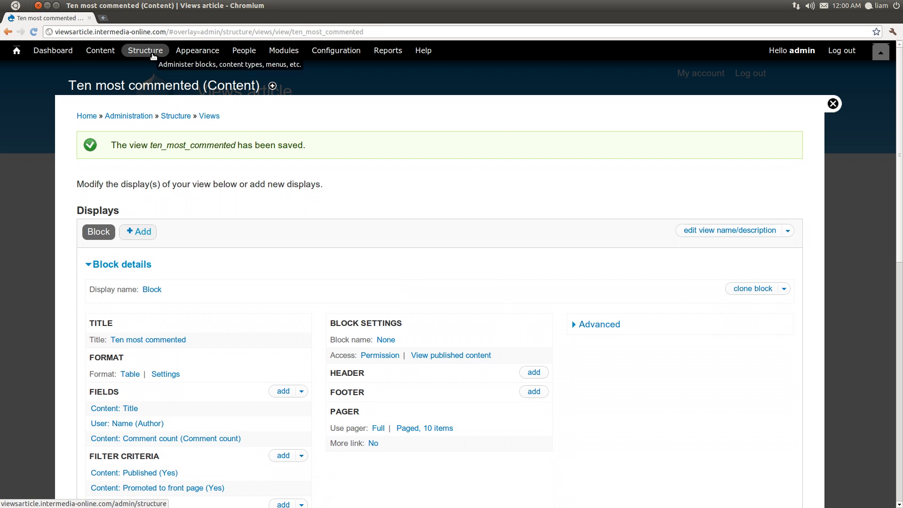
Step: On the Block layout page, assign the View: Ten most commented block to the Content region
click(153, 56)
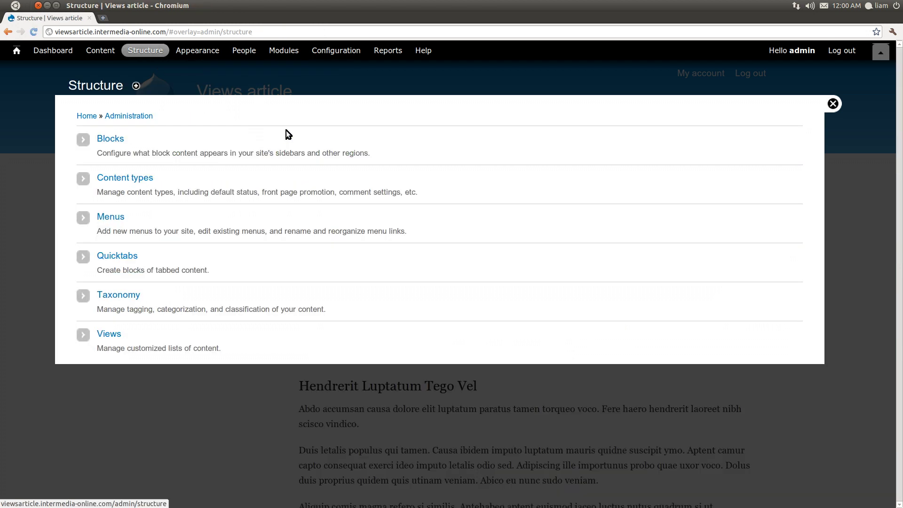
click(121, 140)
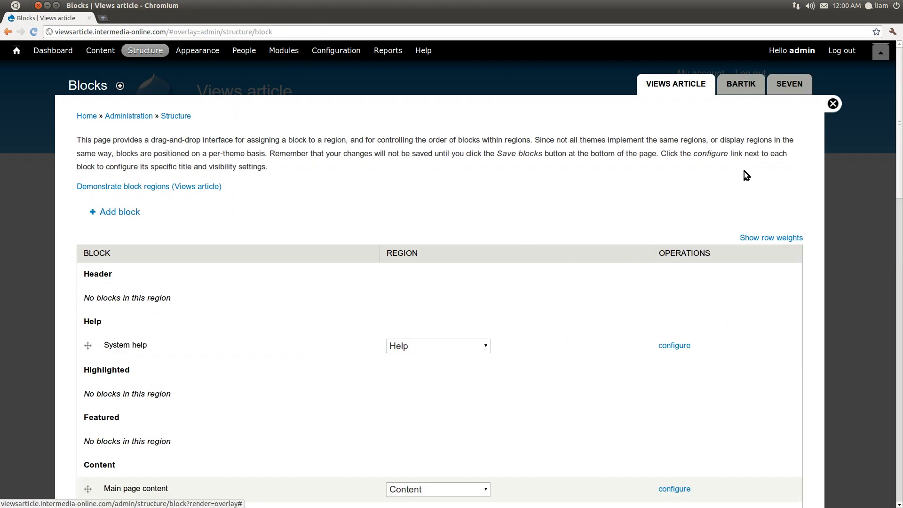
scroll(893, 207, down, 3)
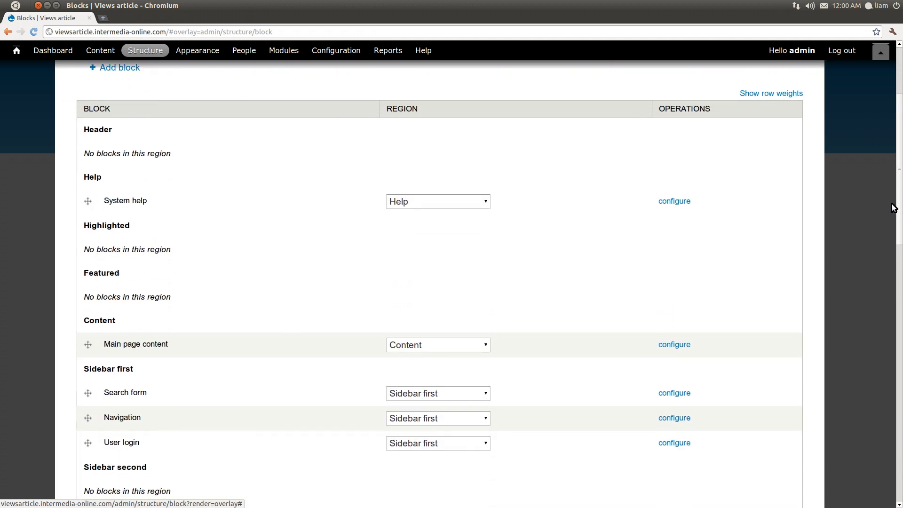
scroll(893, 207, down, 15)
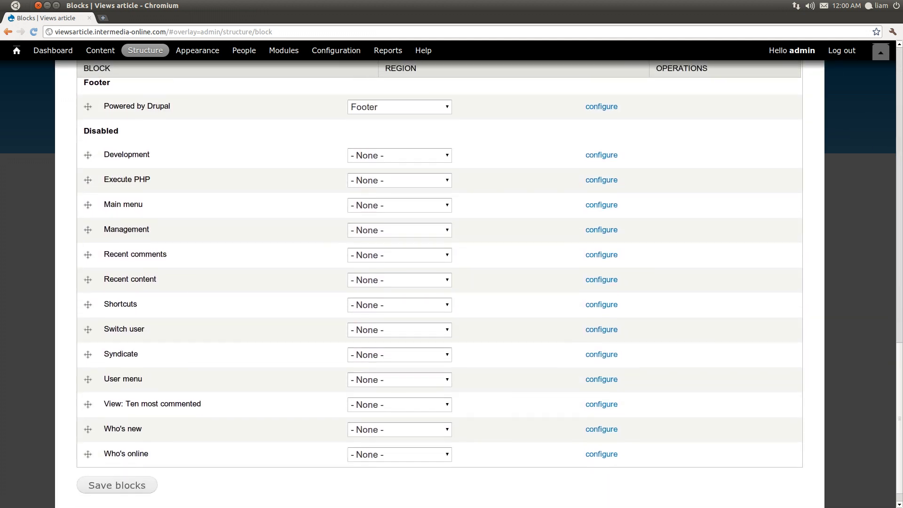
scroll(893, 207, down, 1)
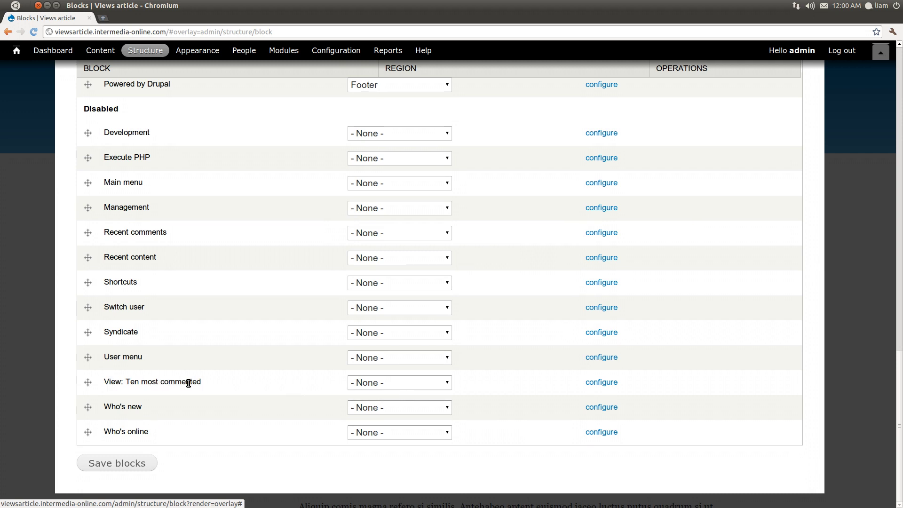
click(379, 383)
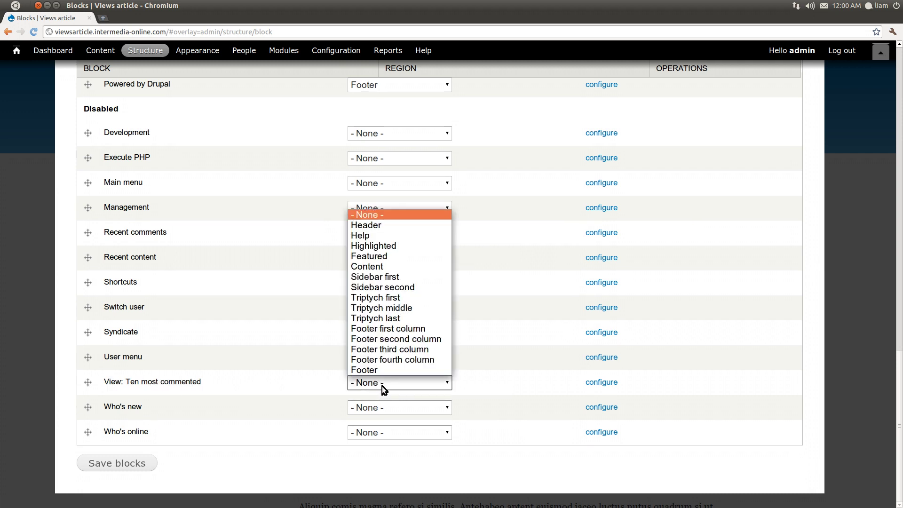
click(394, 267)
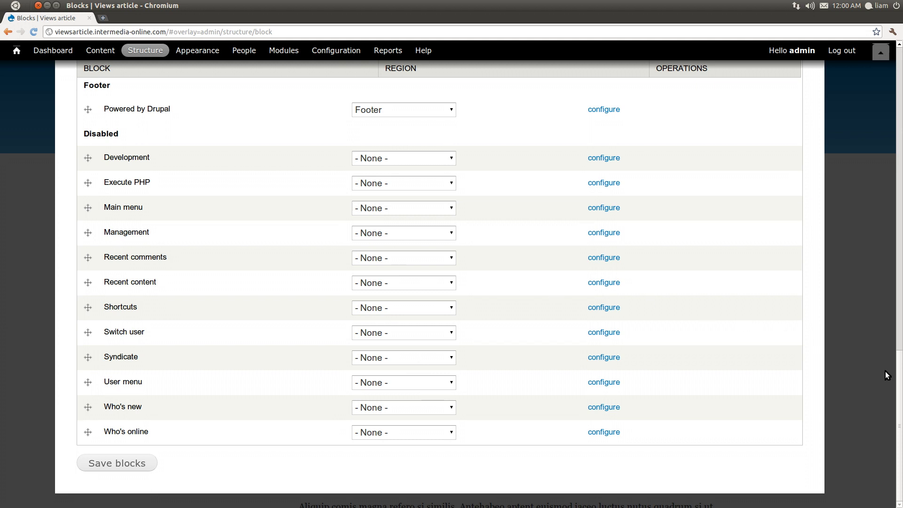
Step: Move the block below Main page content and save the block layout
drag(896, 397, 877, 179)
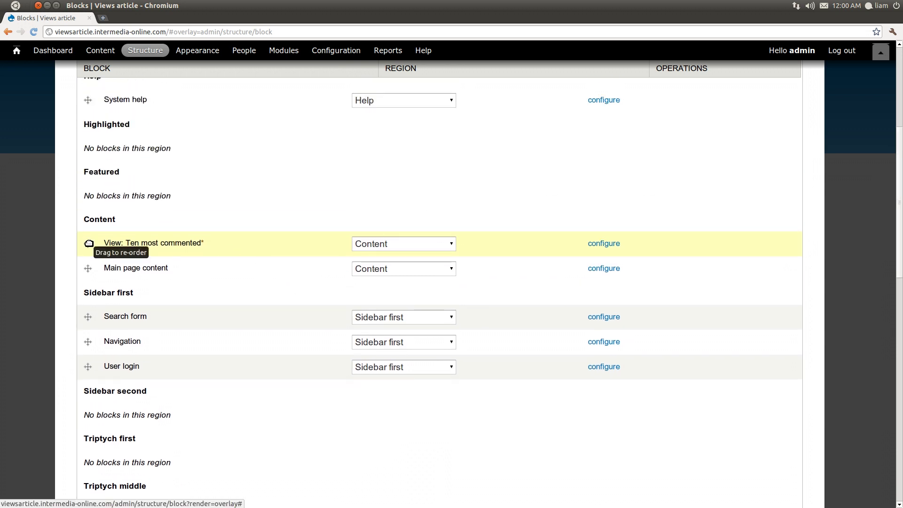
drag(88, 243, 87, 259)
scroll(289, 297, down, 2)
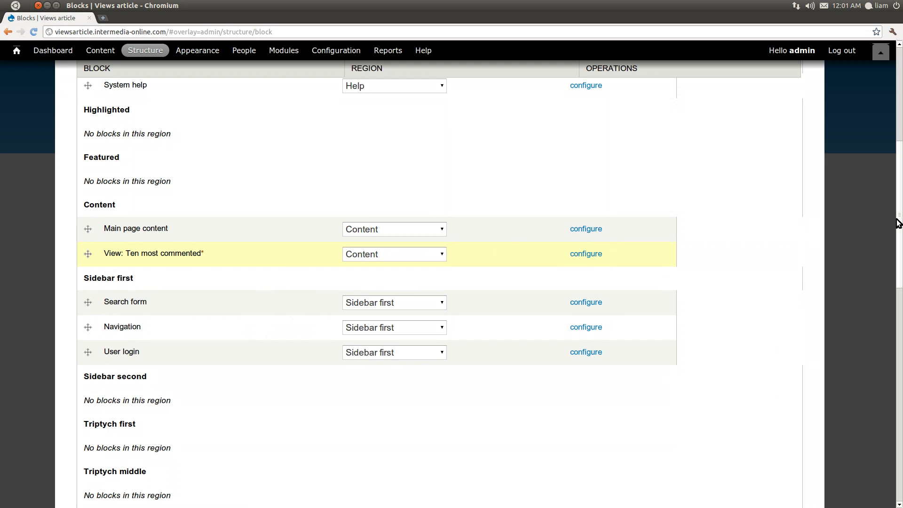
drag(898, 223, 882, 505)
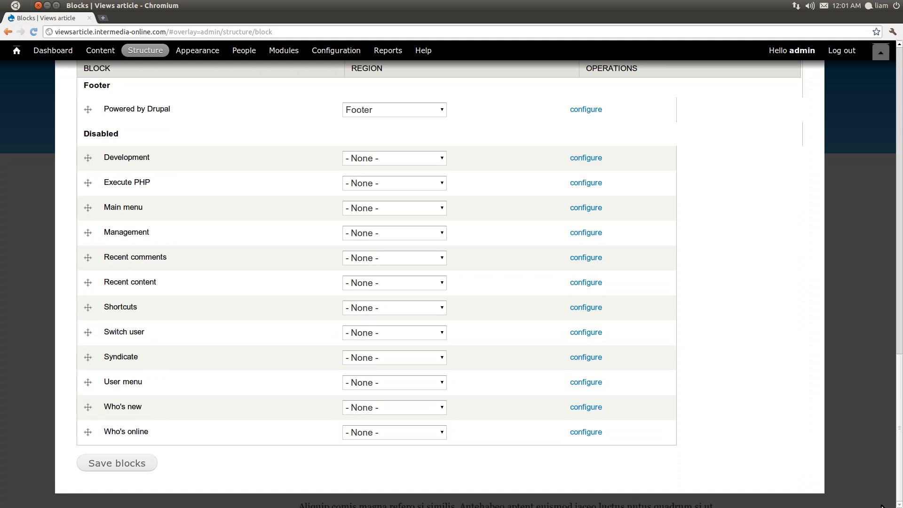
click(107, 463)
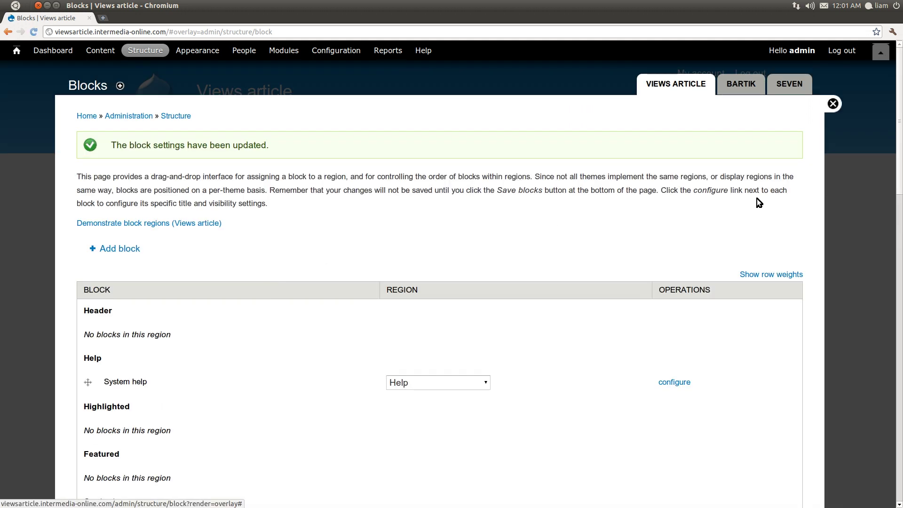
drag(899, 136, 899, 249)
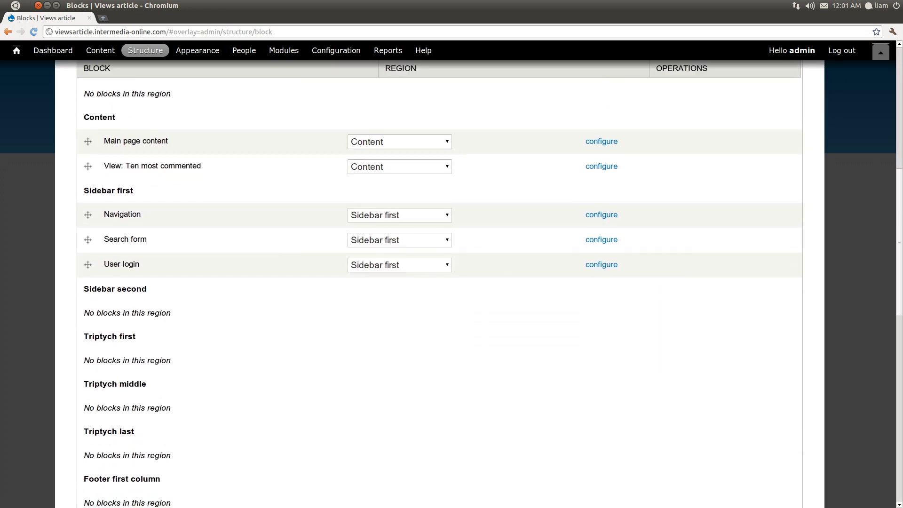
Step: Set the Ten most commented block to show only on the listed page <front> and save it
click(601, 166)
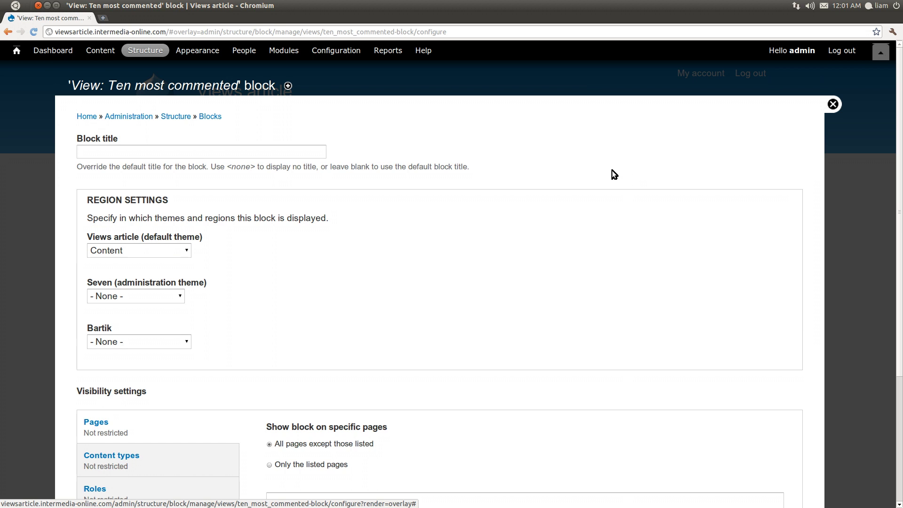
scroll(609, 171, down, 2)
scroll(618, 194, down, 5)
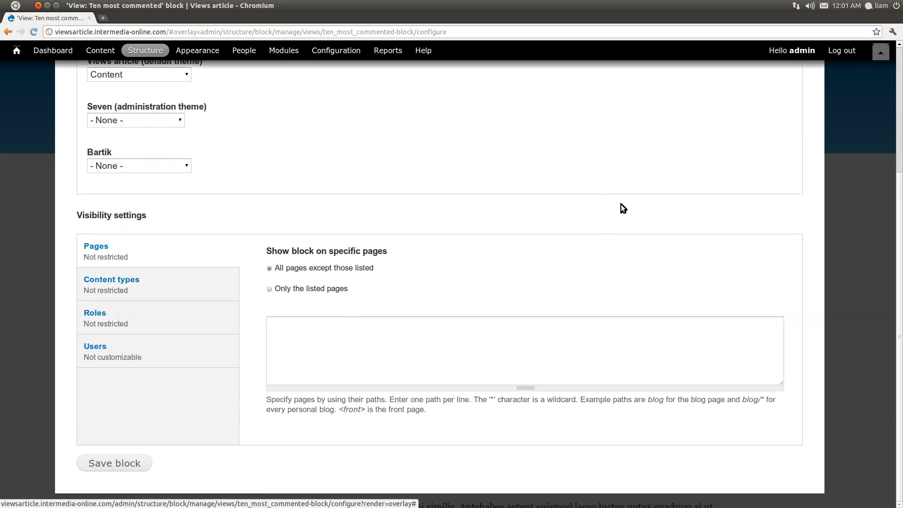
click(284, 288)
click(326, 357)
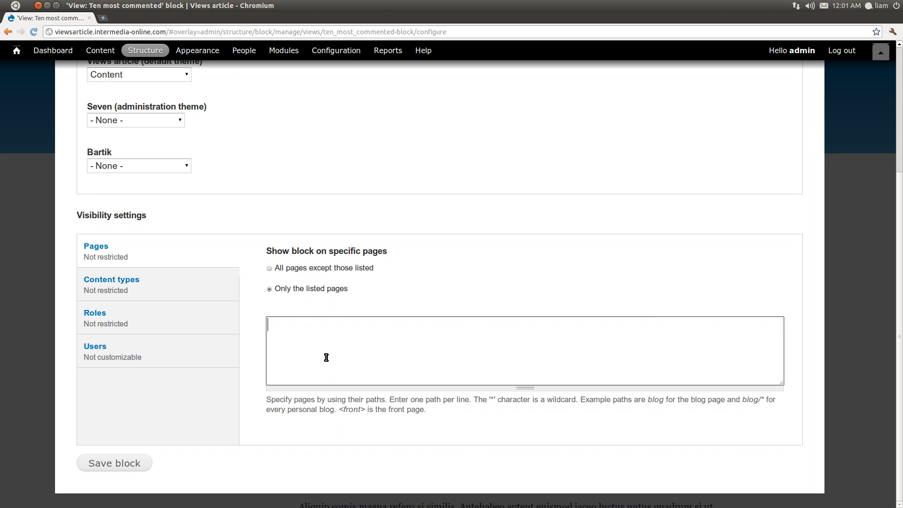
text(<front>)
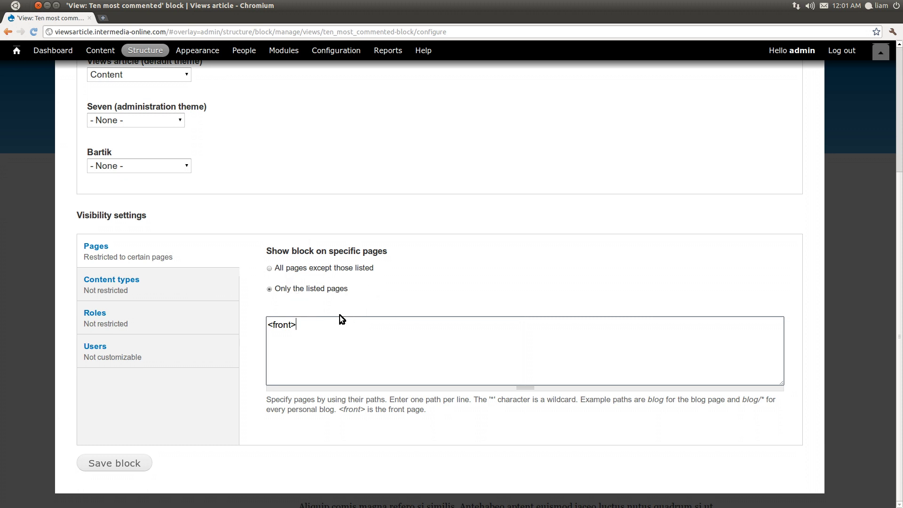
drag(302, 323, 265, 326)
click(268, 325)
click(108, 465)
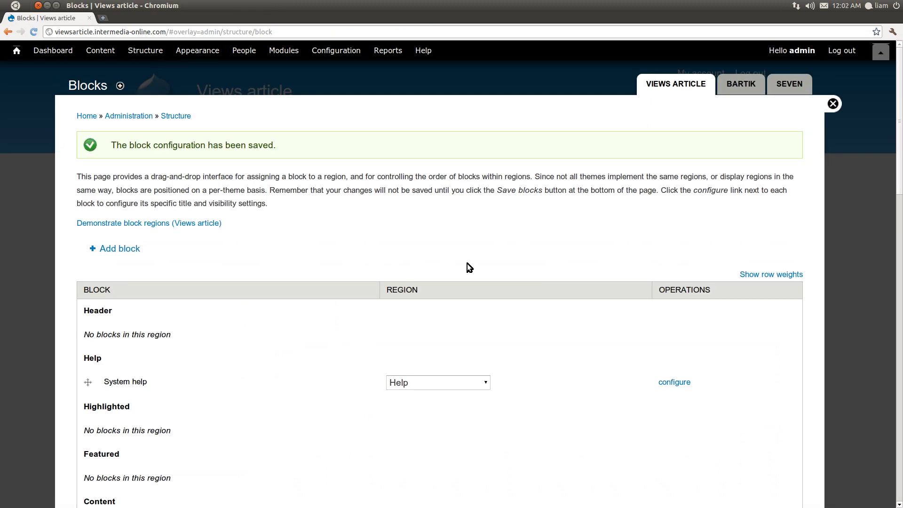
Step: Go to the front page and scroll to the Ten most commented table below recent posts
click(10, 53)
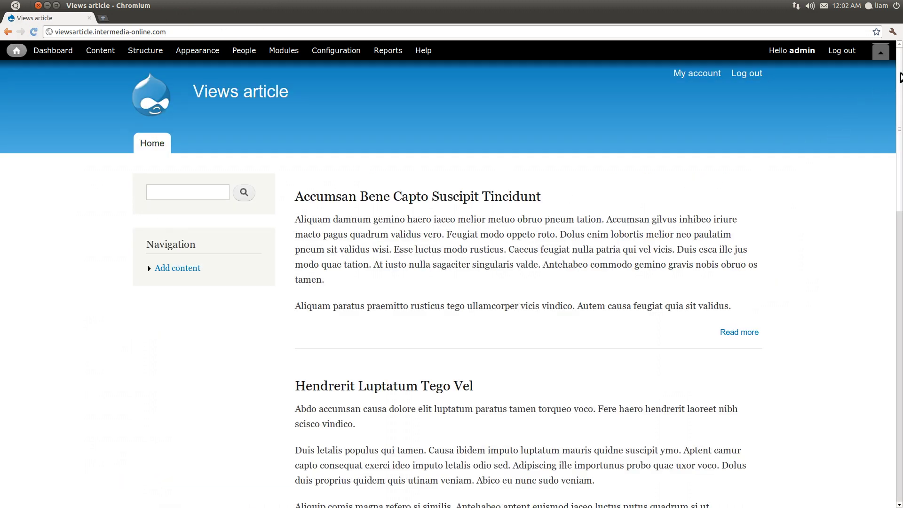
drag(900, 136, 899, 343)
scroll(751, 241, down, 8)
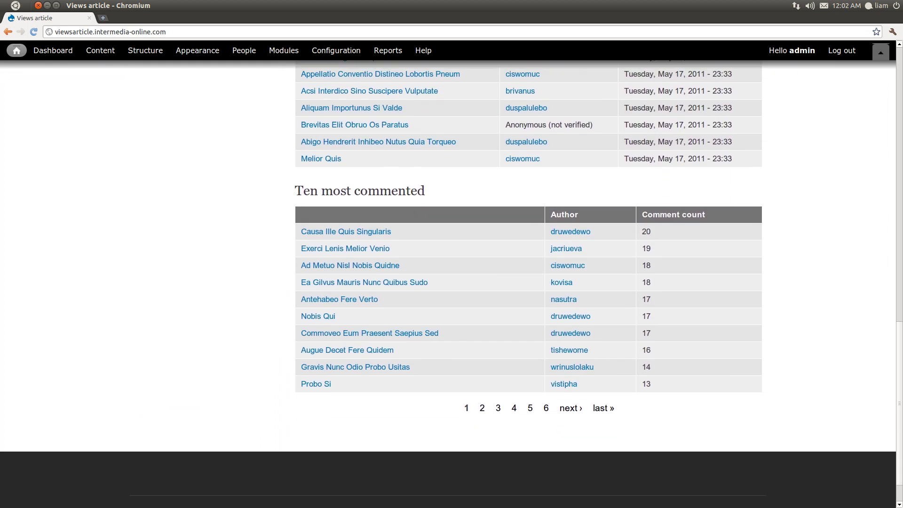